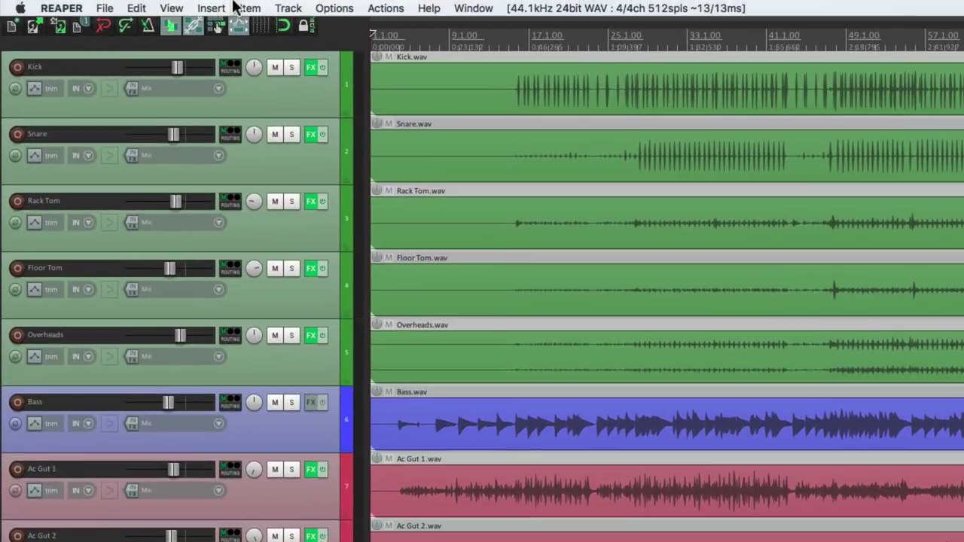
# Step: Look at the Dynamic split settings and close them without splitting
pyautogui.click(178, 9)
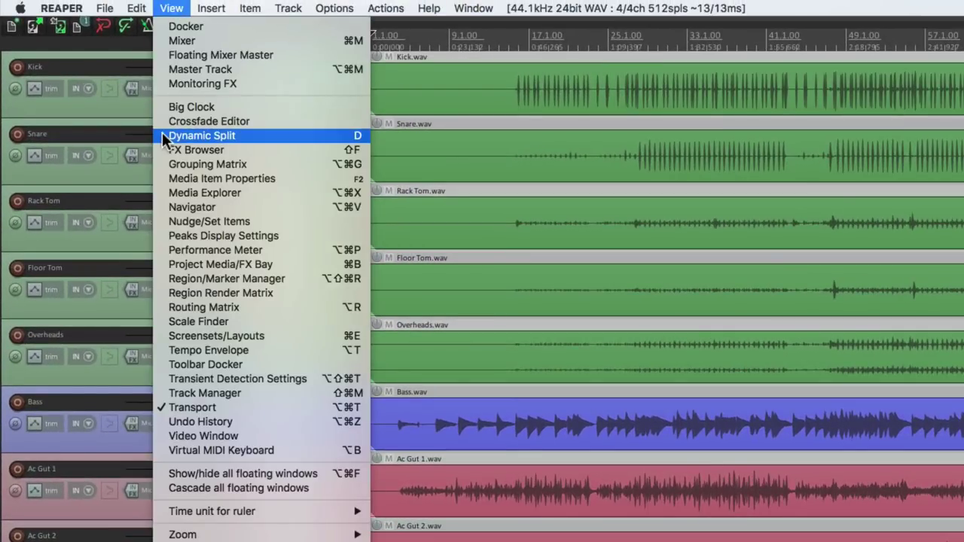
pyautogui.click(163, 137)
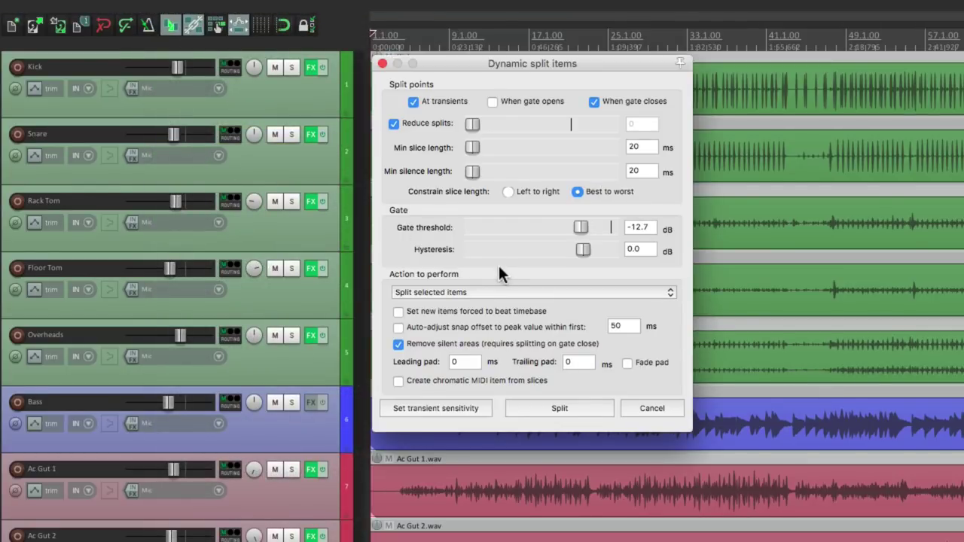
pyautogui.press('Escape')
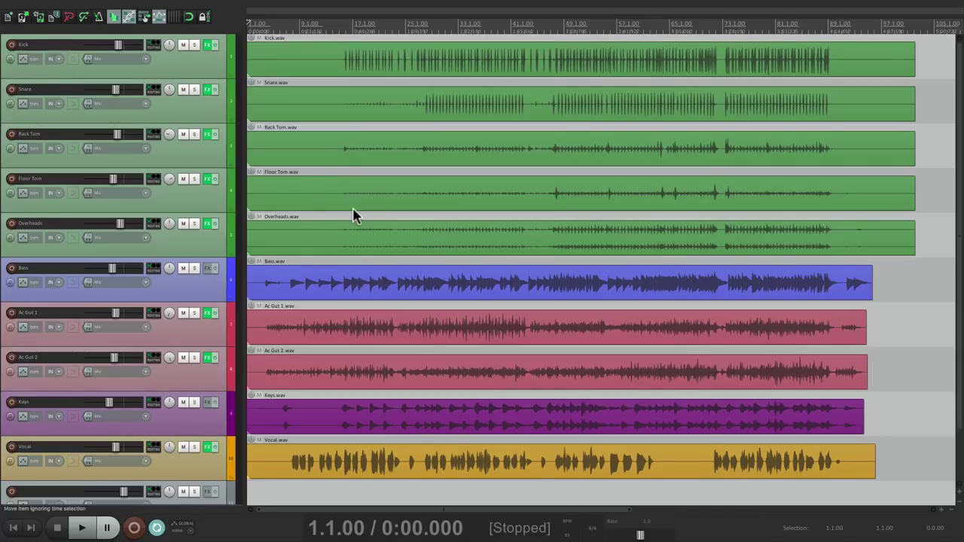
# Step: Select the five drum items, try trimming their silent starts, then undo the trim
pyautogui.scroll(6, 354, 216)
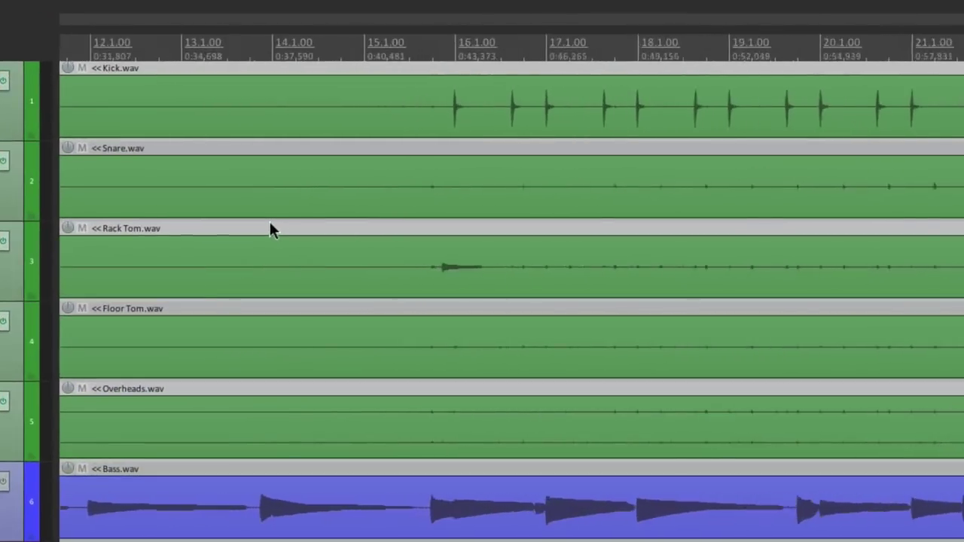
pyautogui.scroll(3, 271, 223)
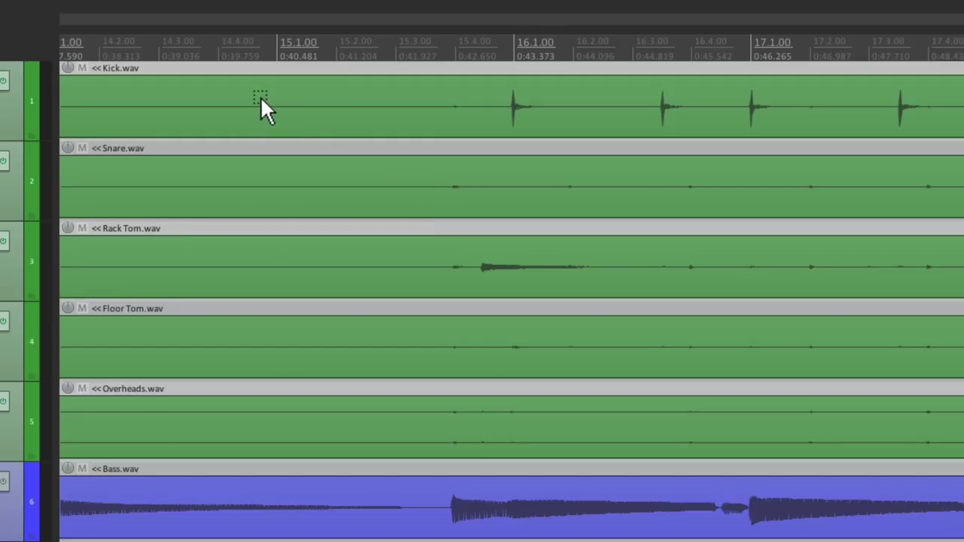
pyautogui.moveTo(259, 96); pyautogui.dragTo(409, 451)
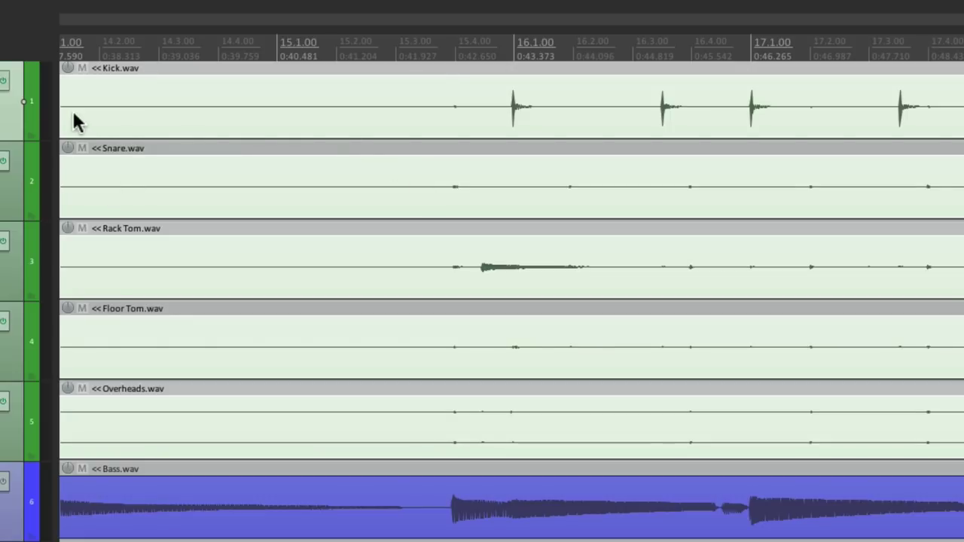
pyautogui.scroll(-8, 467, 286)
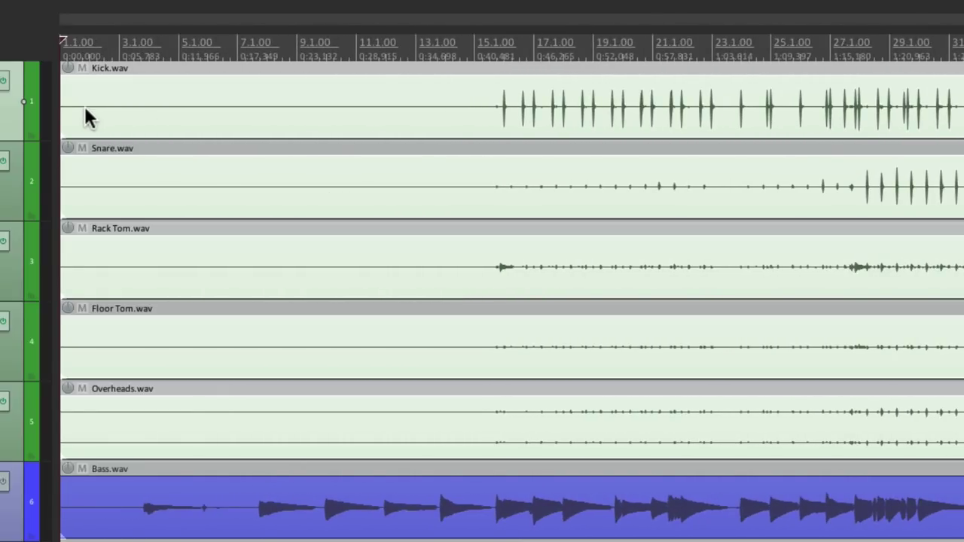
pyautogui.moveTo(63, 117); pyautogui.dragTo(464, 106)
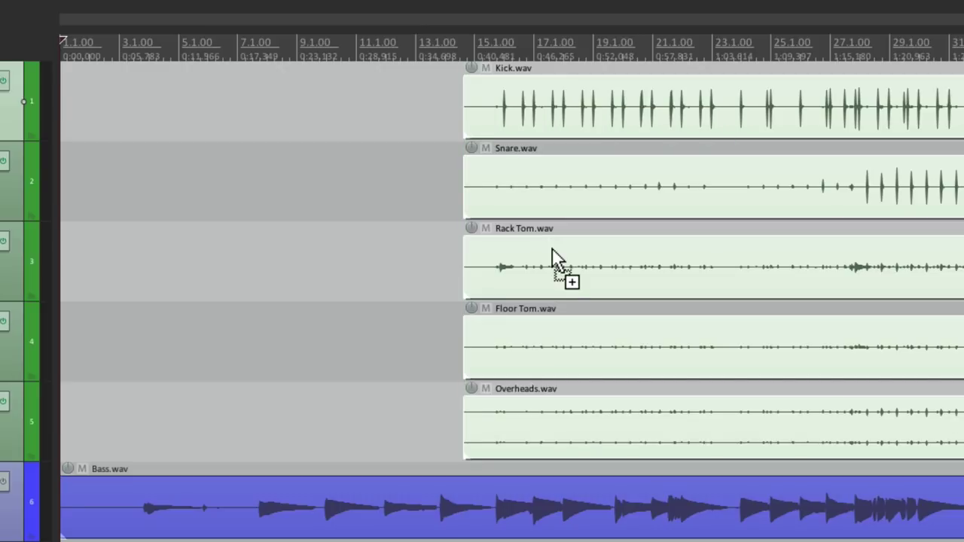
pyautogui.hotkey('ctrl', 'z')
# Step: Split the drum items just before the first hits near bar 15, delete the left parts, then undo
pyautogui.scroll(4, 462, 138)
pyautogui.scroll(4, 463, 138)
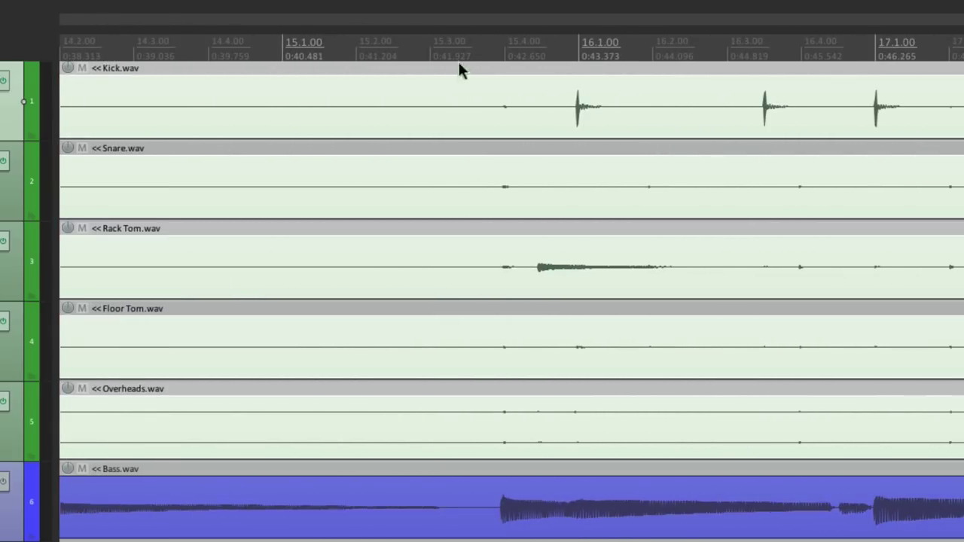
pyautogui.click(454, 45)
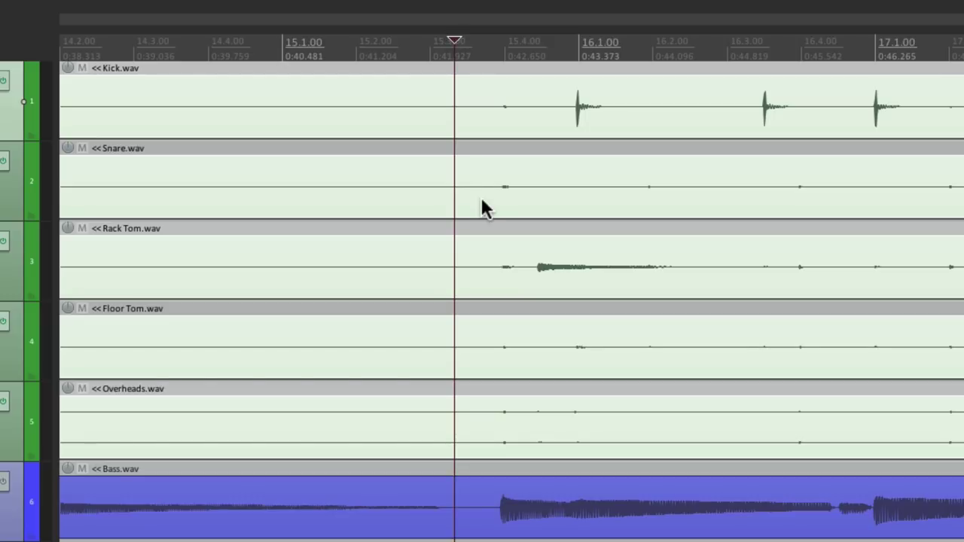
pyautogui.press('s')
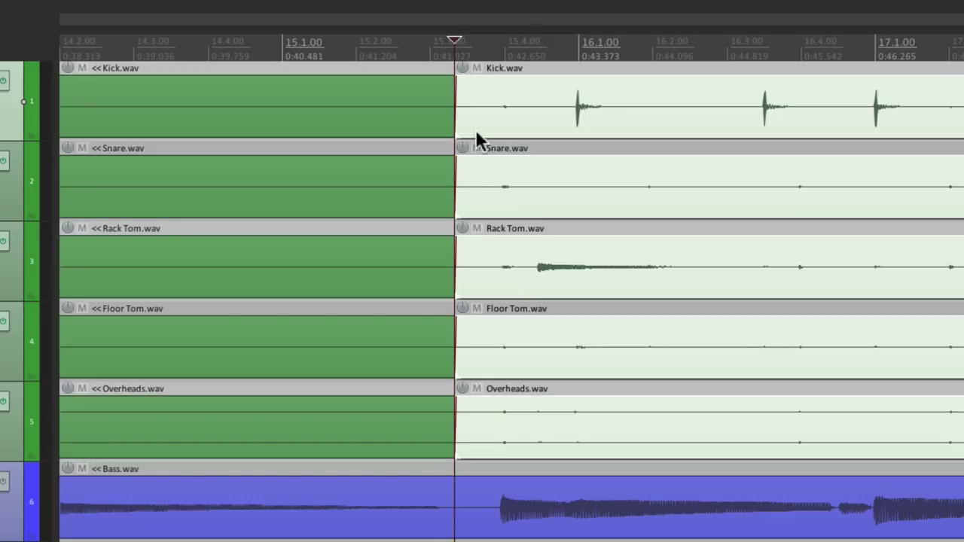
pyautogui.moveTo(262, 99); pyautogui.dragTo(404, 372)
pyautogui.press('Delete')
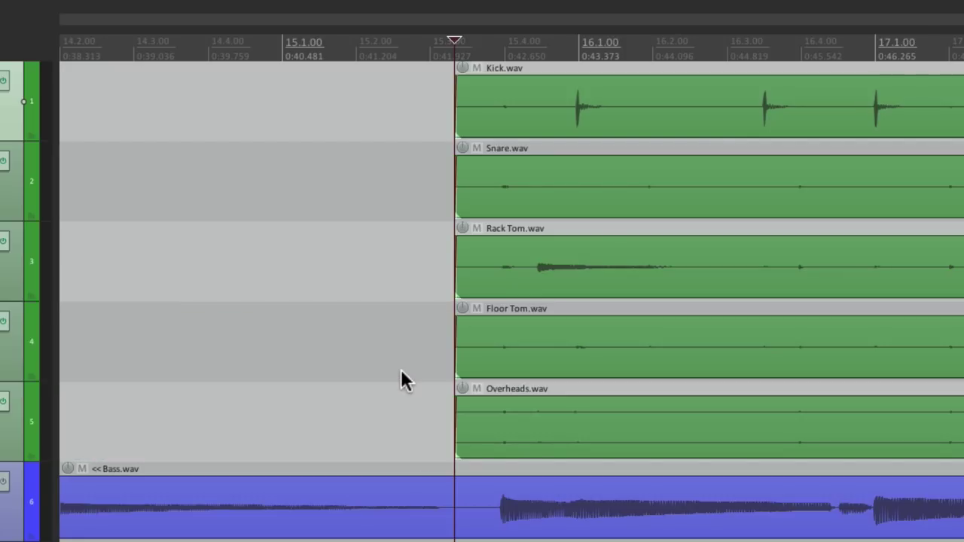
pyautogui.hotkey('ctrl', 'z')
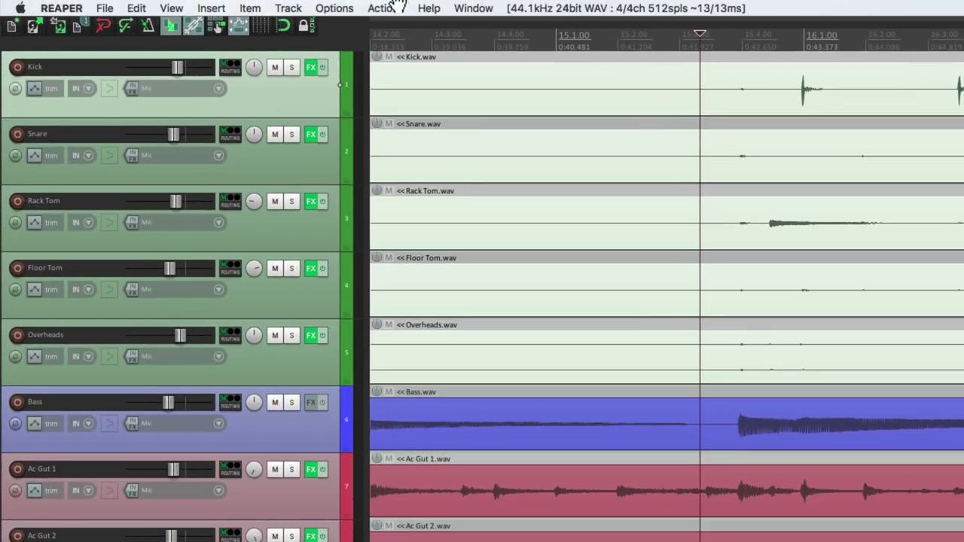
# Step: Trim the drum items' left edges to the edit cursor with 'Item edit: Trim left edge of item to edit cursor'
pyautogui.click(392, 8)
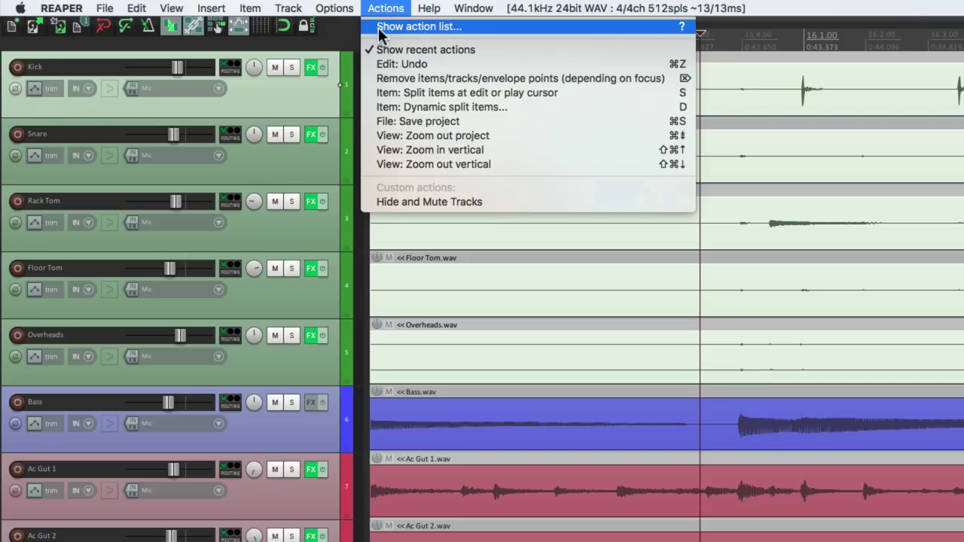
pyautogui.click(406, 27)
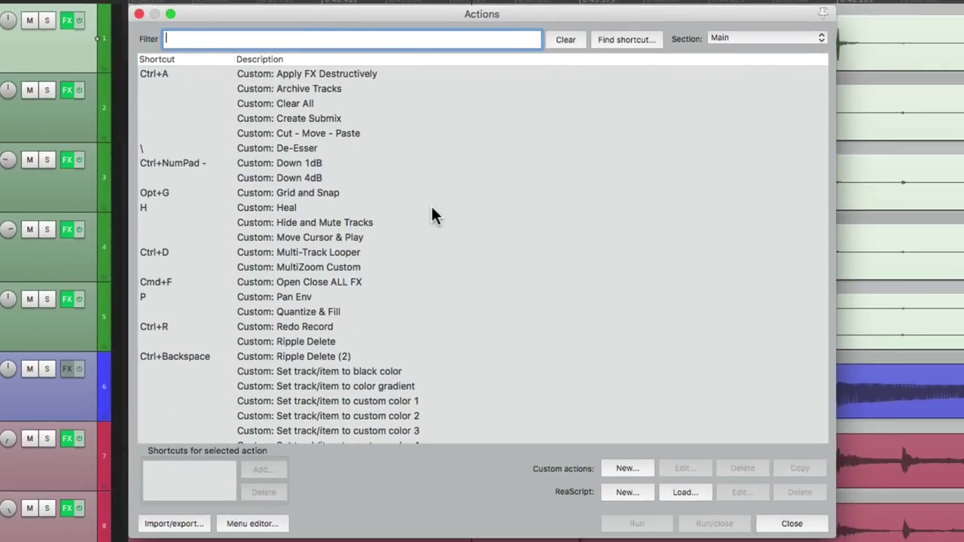
pyautogui.write('trim')
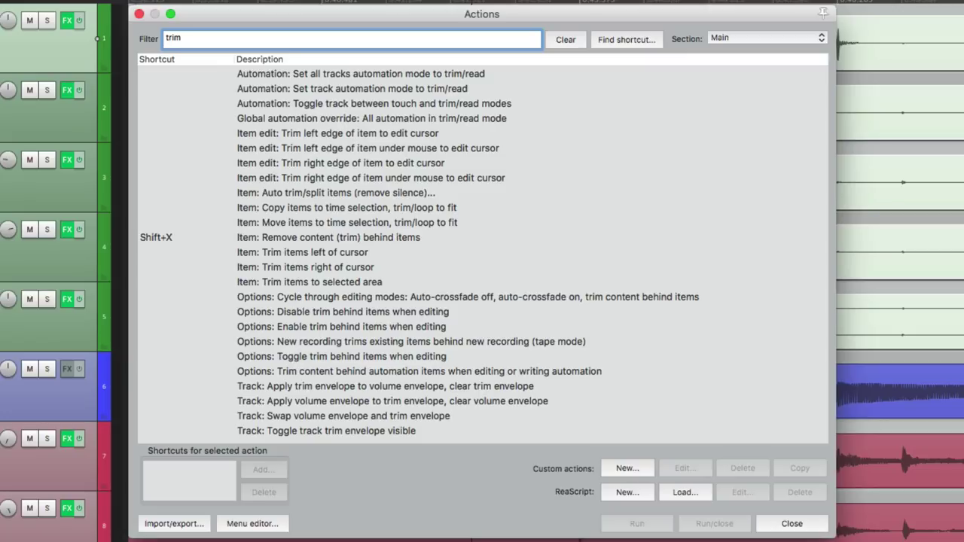
pyautogui.click(391, 132)
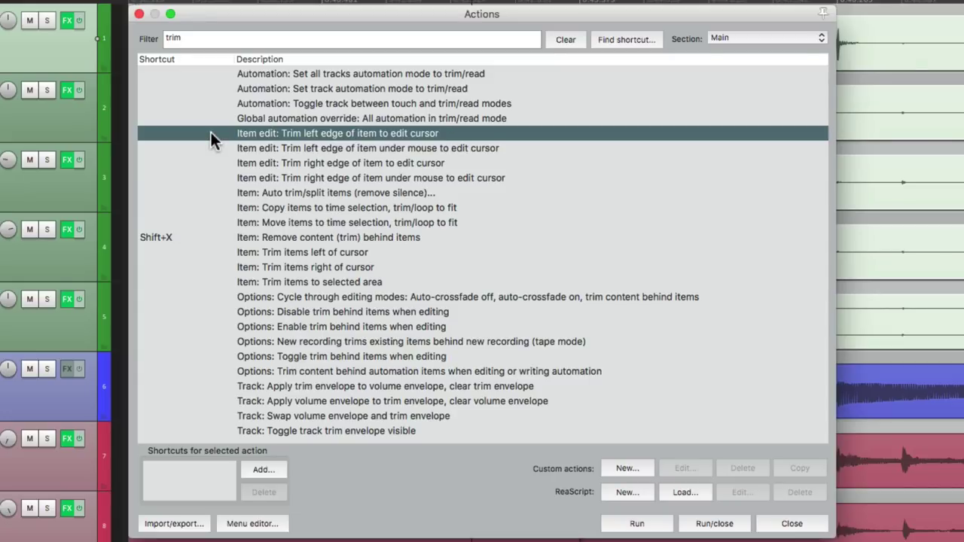
pyautogui.press('Escape')
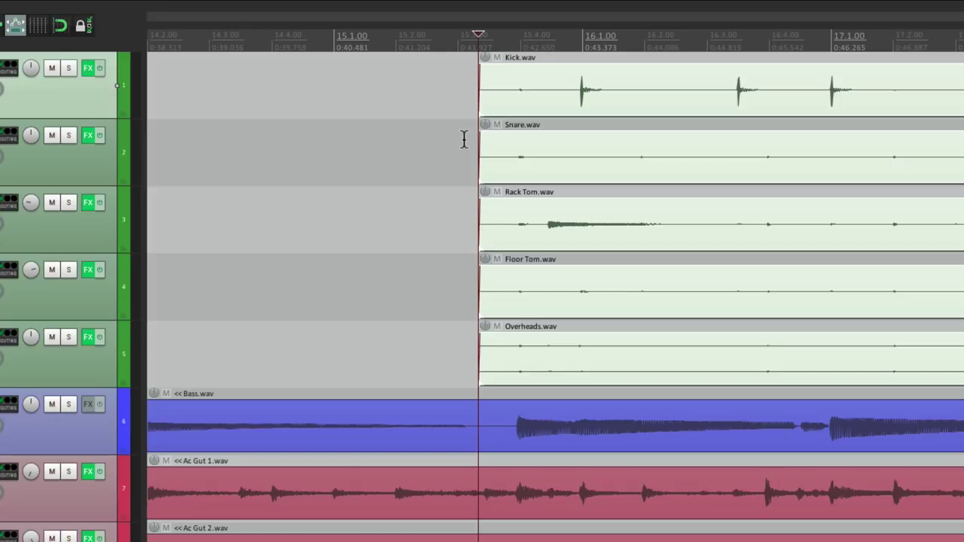
# Step: Undo the drum trim and make the Vocal track much taller
pyautogui.hotkey('ctrl', 'z')
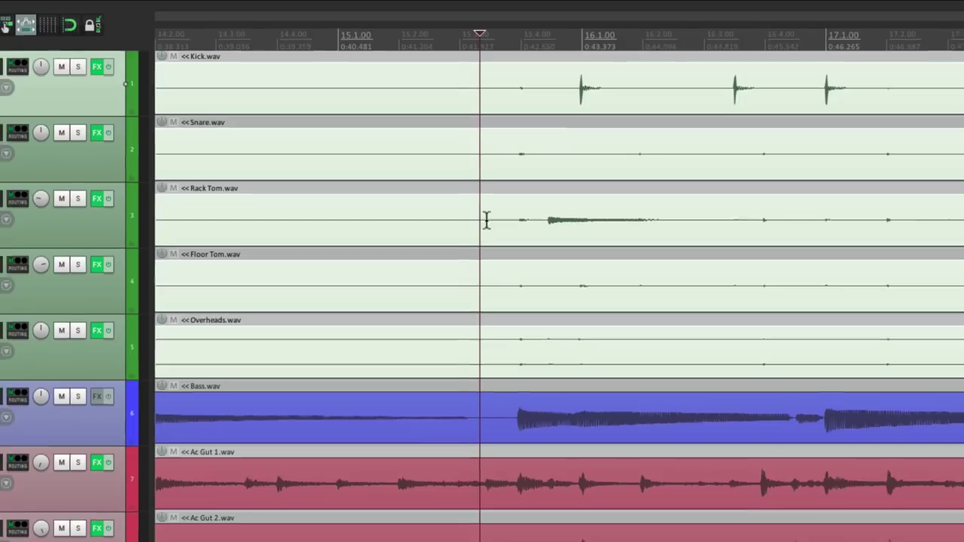
pyautogui.scroll(-6, 487, 219)
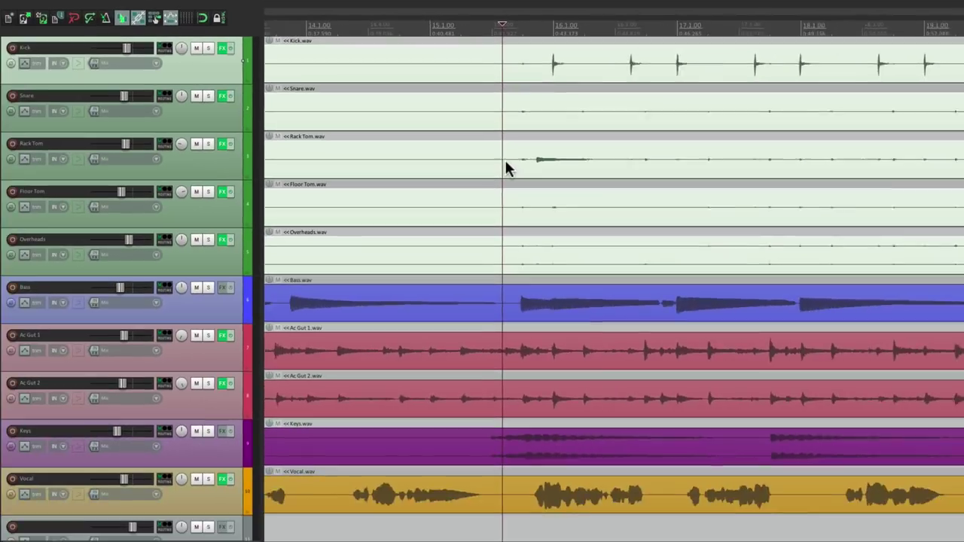
pyautogui.scroll(-1, 486, 219)
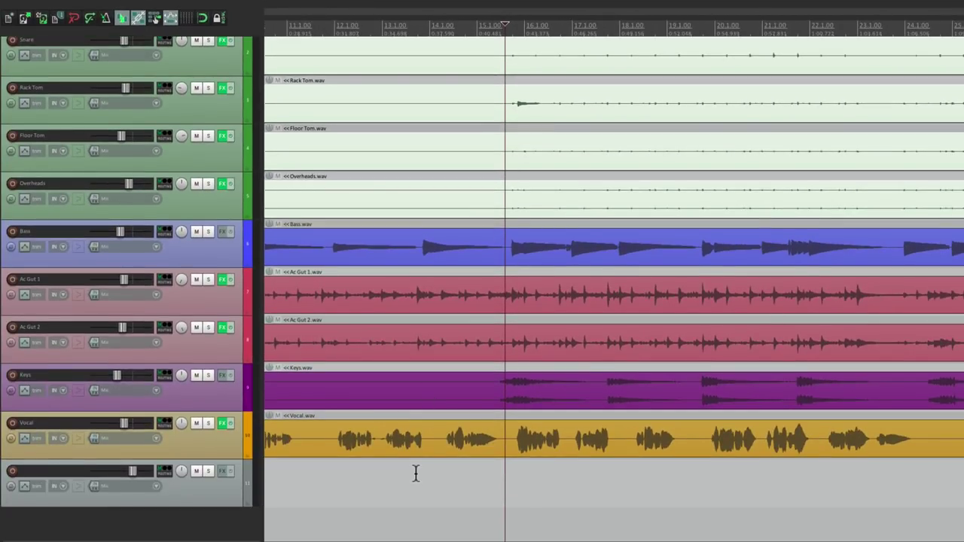
pyautogui.scroll(3, 415, 473)
pyautogui.moveTo(224, 460); pyautogui.dragTo(286, 518)
pyautogui.scroll(1, 488, 443)
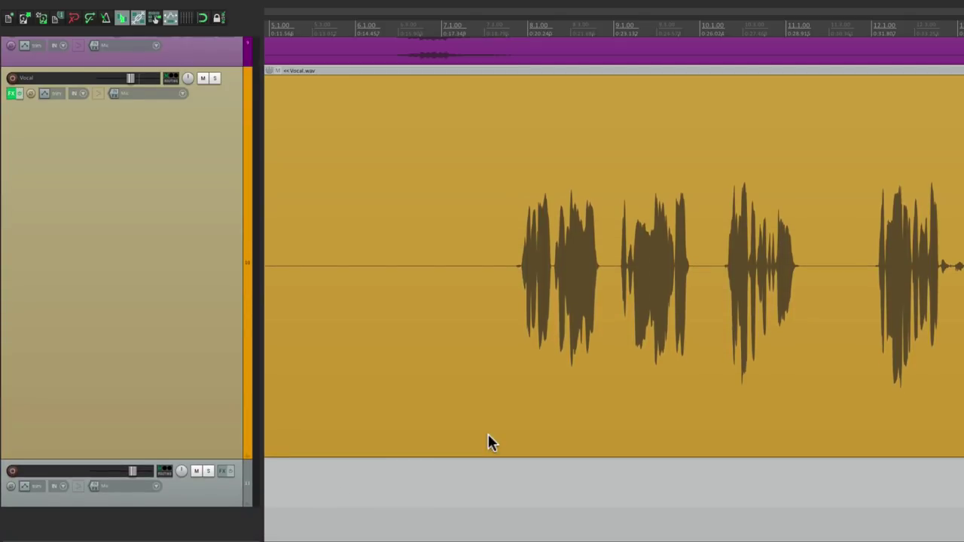
pyautogui.scroll(2, 529, 321)
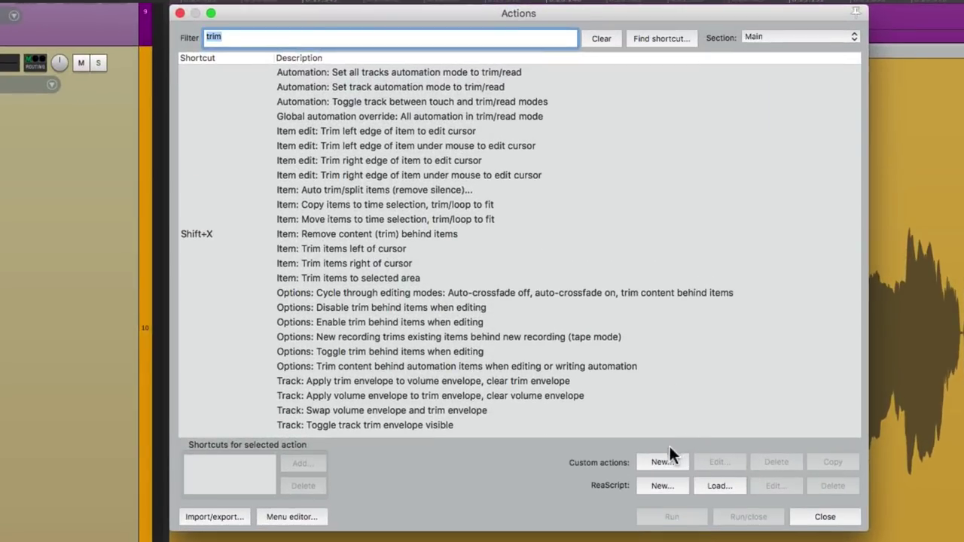
# Step: Start a new custom action and pick 'Trim left edge of item under mouse to edit cursor' from the 'trim' results
pyautogui.click(656, 460)
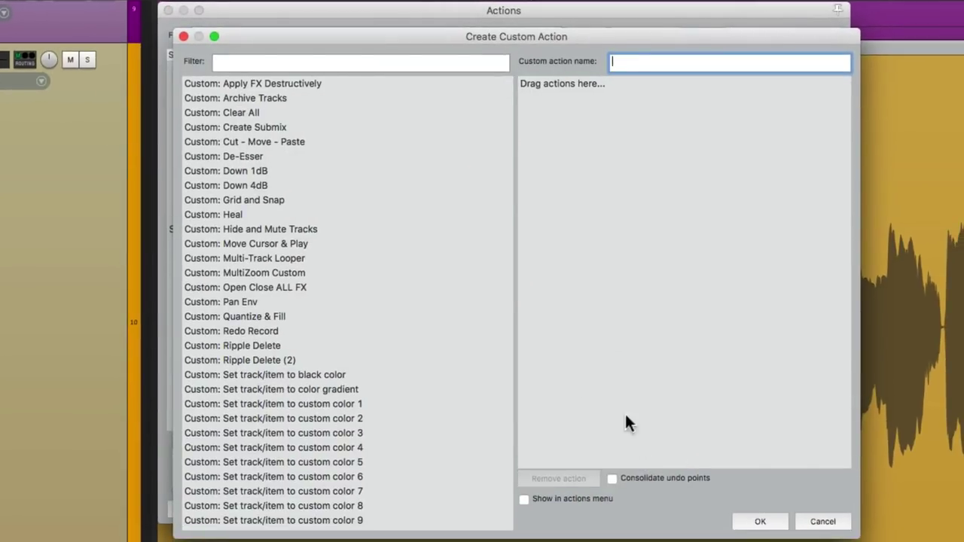
pyautogui.click(345, 61)
pyautogui.write('trim')
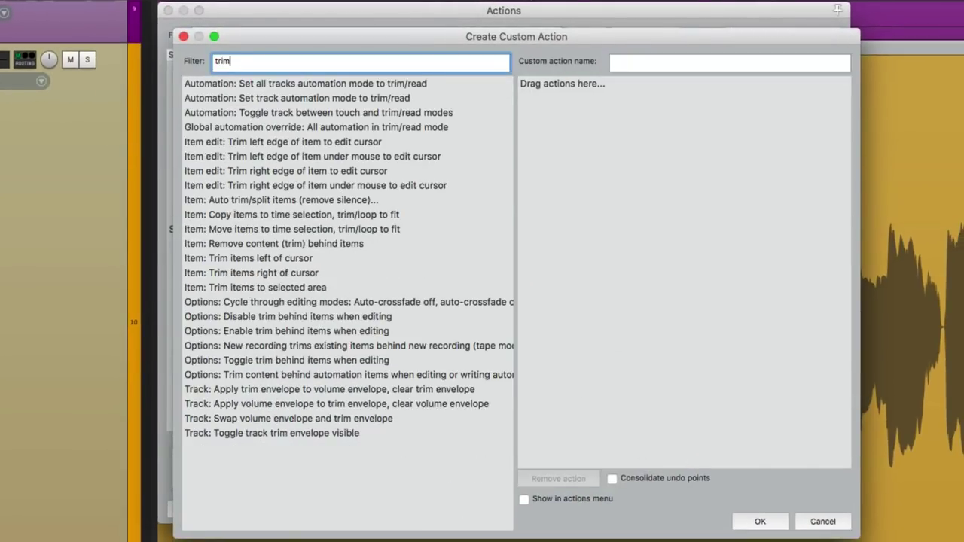
pyautogui.click(412, 140)
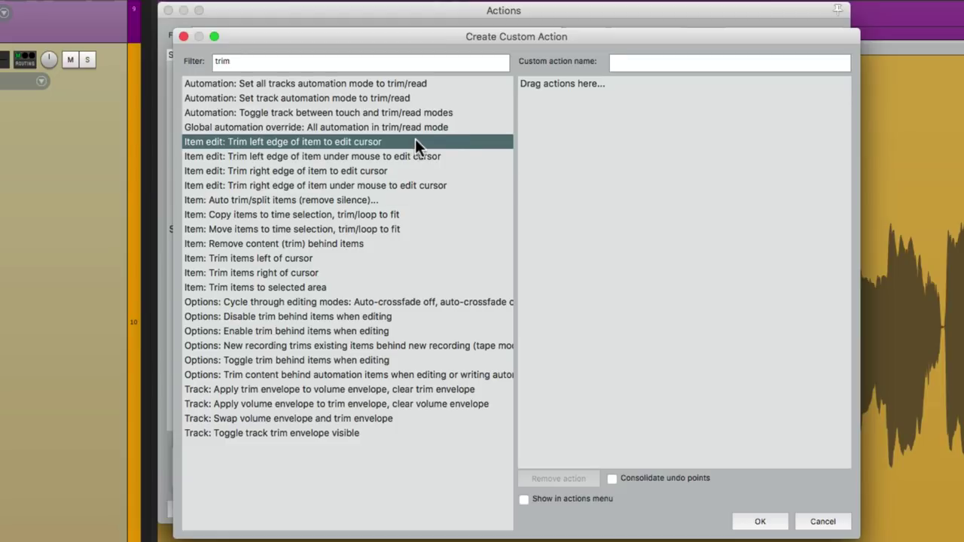
pyautogui.click(455, 159)
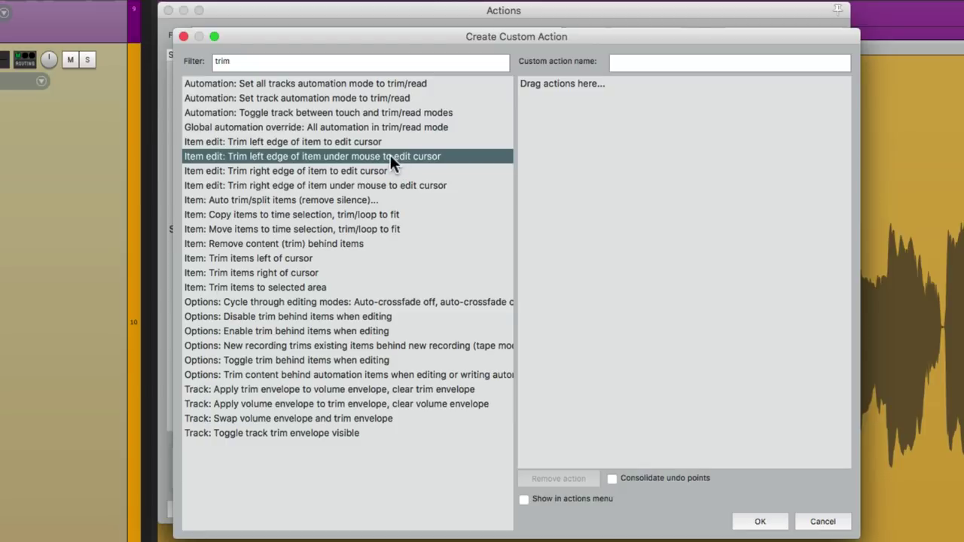
# Step: Add the under-mouse trim step, with 'View: Move edit cursor to mouse cursor' placed before it
pyautogui.moveTo(487, 155); pyautogui.dragTo(636, 169)
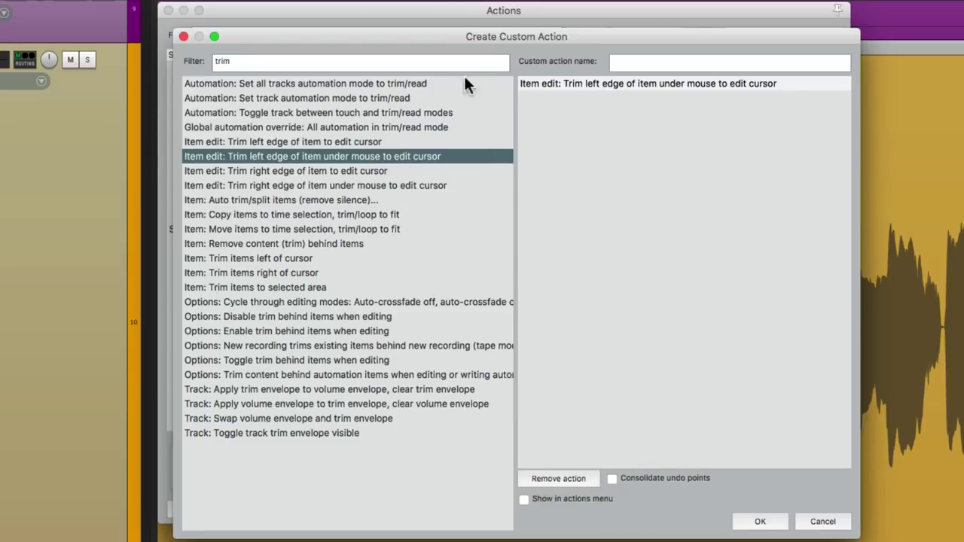
pyautogui.click(415, 65)
pyautogui.write('move edit cursor to mouse cursor')
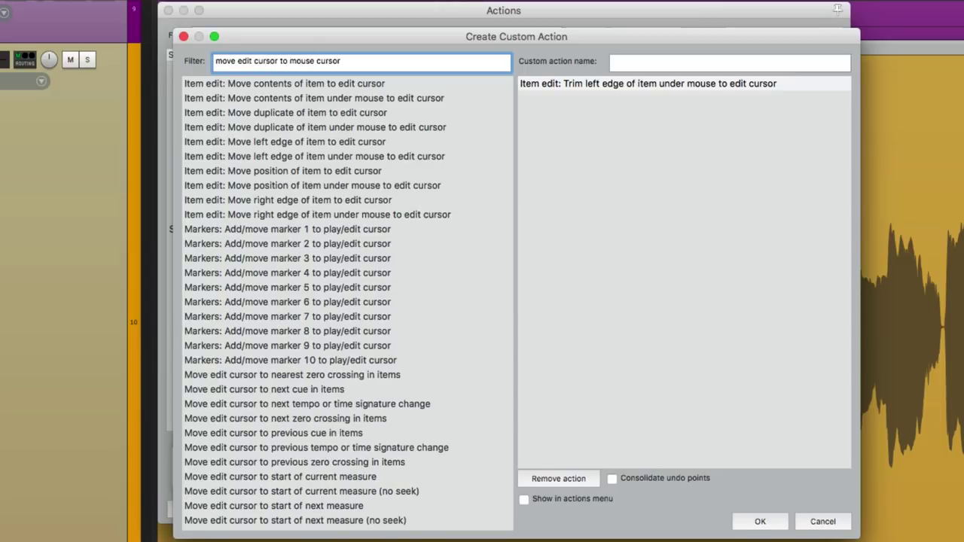
pyautogui.scroll(-10, 476, 289)
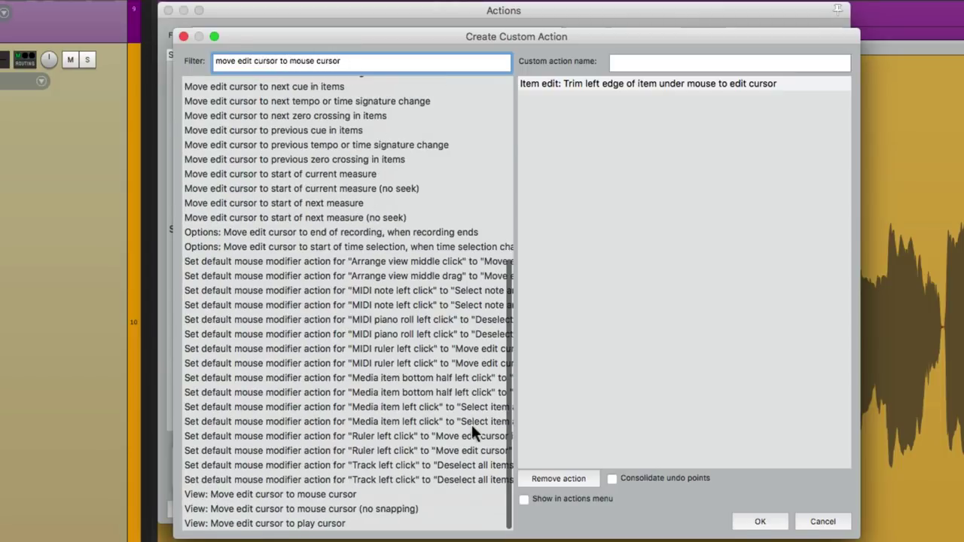
pyautogui.click(315, 494)
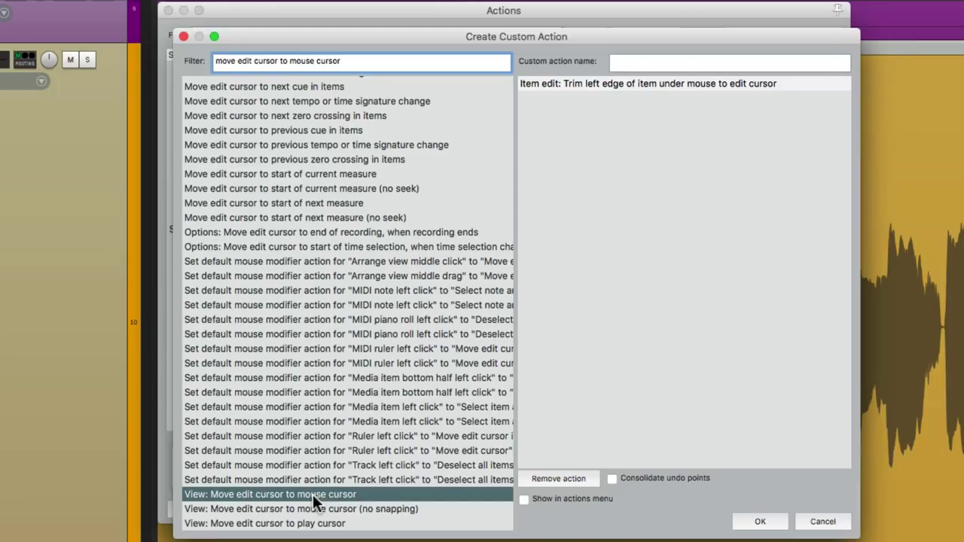
pyautogui.moveTo(312, 493); pyautogui.dragTo(633, 86)
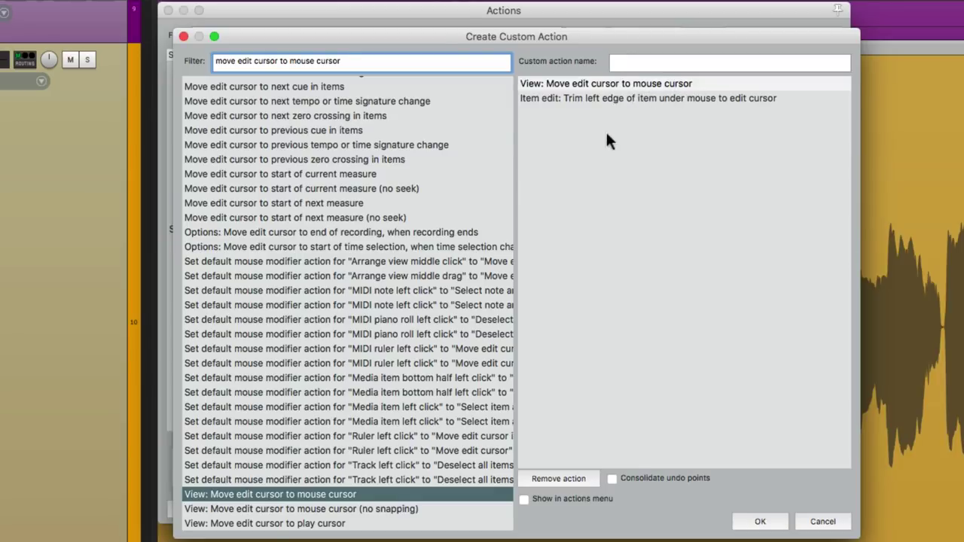
# Step: Name the custom action 'Trim to Start' and save it
pyautogui.click(713, 86)
pyautogui.click(778, 100)
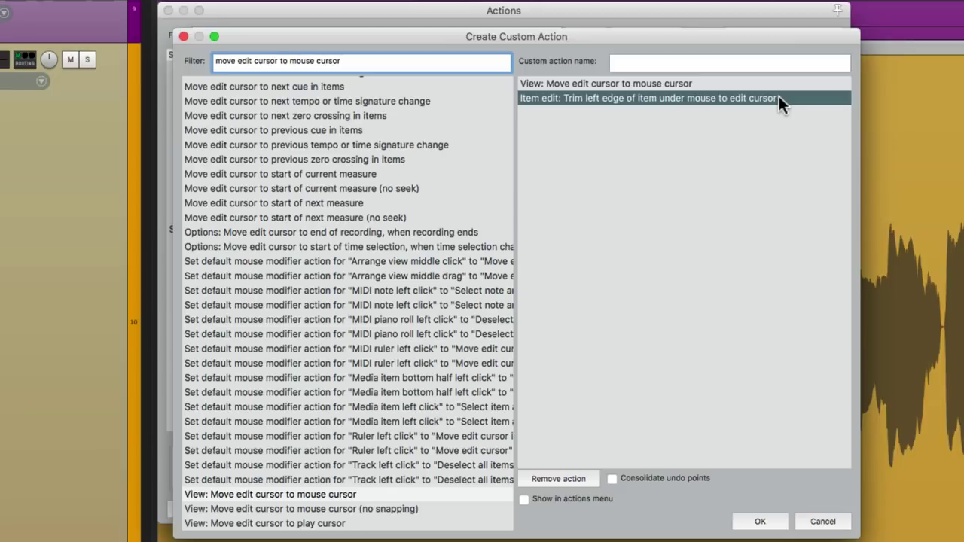
pyautogui.click(720, 63)
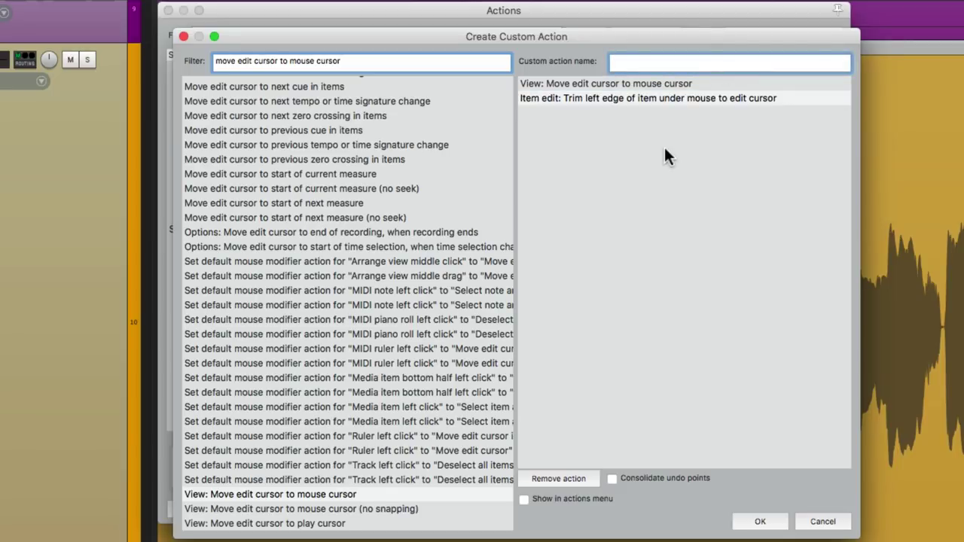
pyautogui.write('Trim to Start')
pyautogui.click(760, 521)
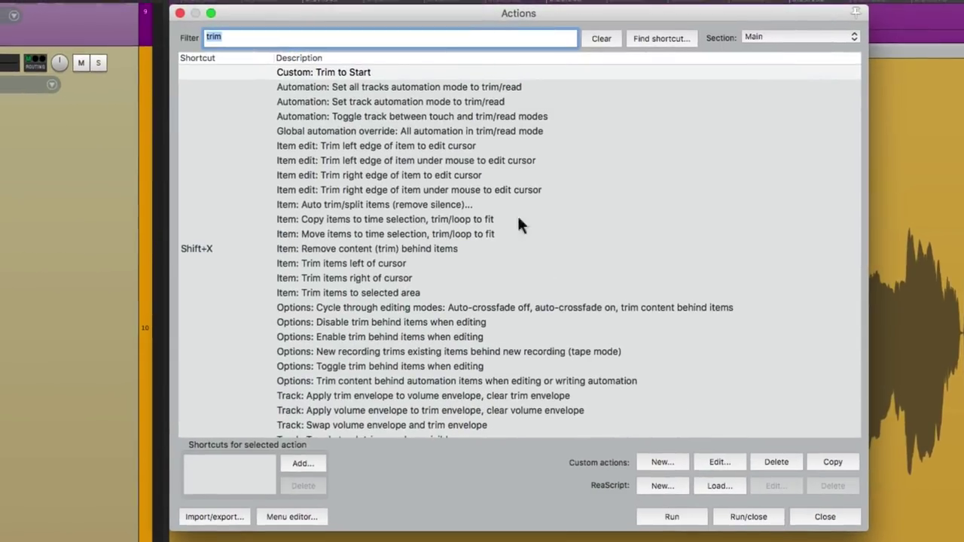
# Step: Assign the Left arrow key as the shortcut for 'Custom: Trim to Start'
pyautogui.click(389, 68)
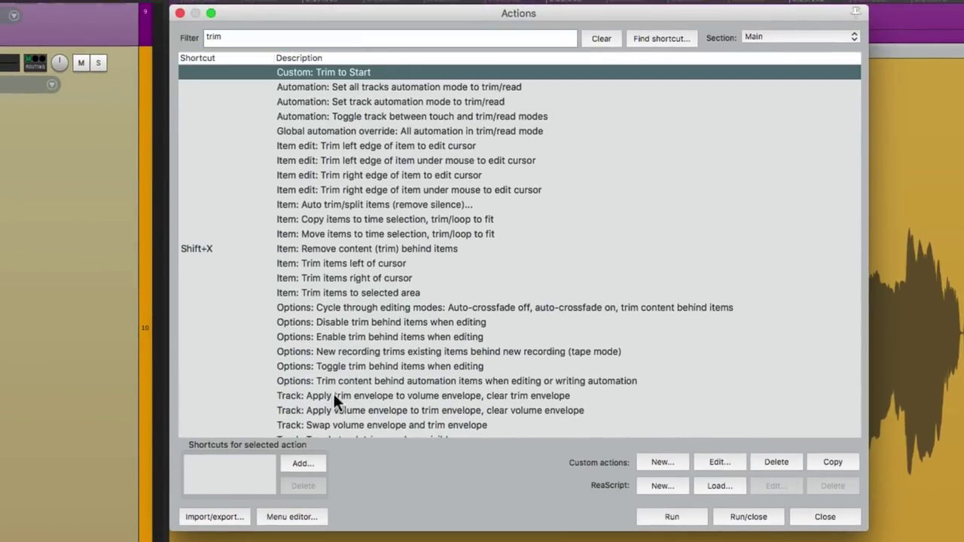
pyautogui.click(312, 459)
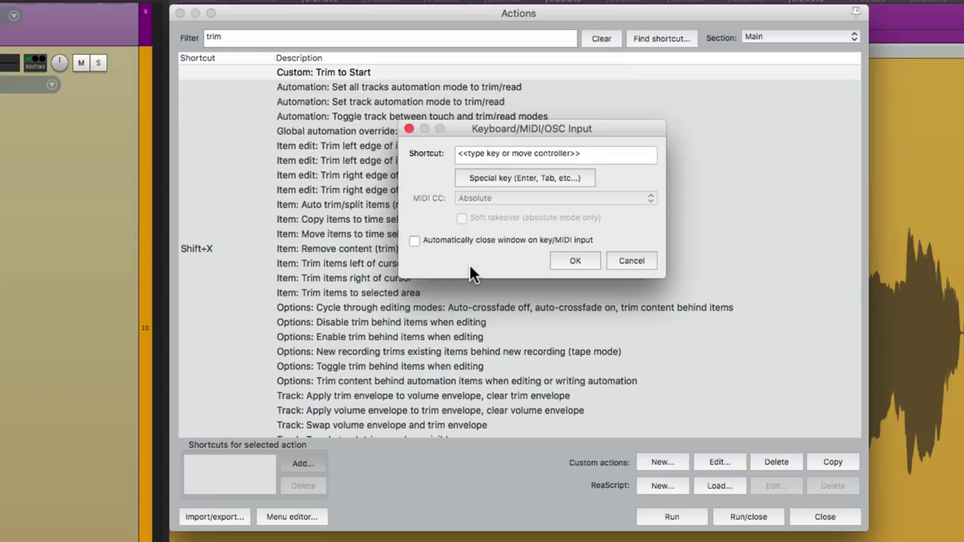
pyautogui.press('Left')
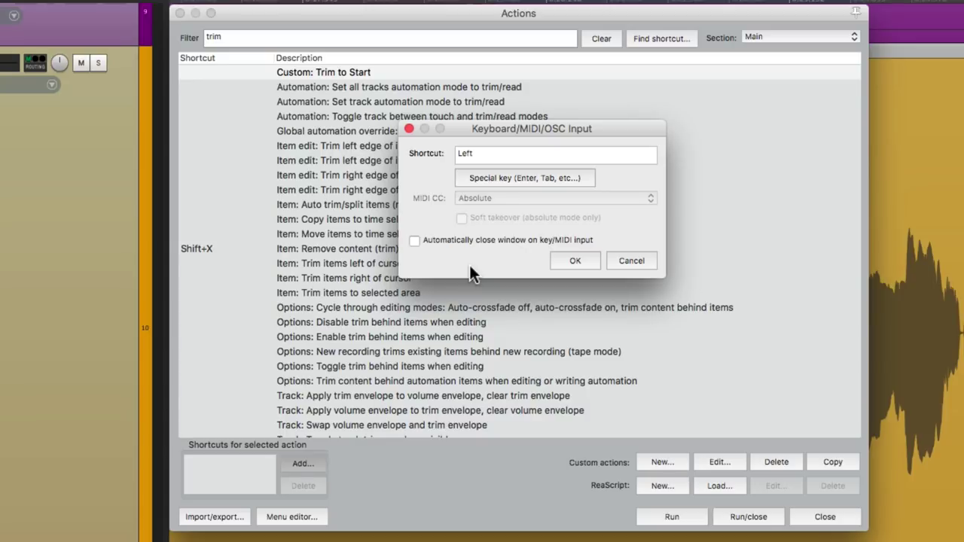
pyautogui.press('Return')
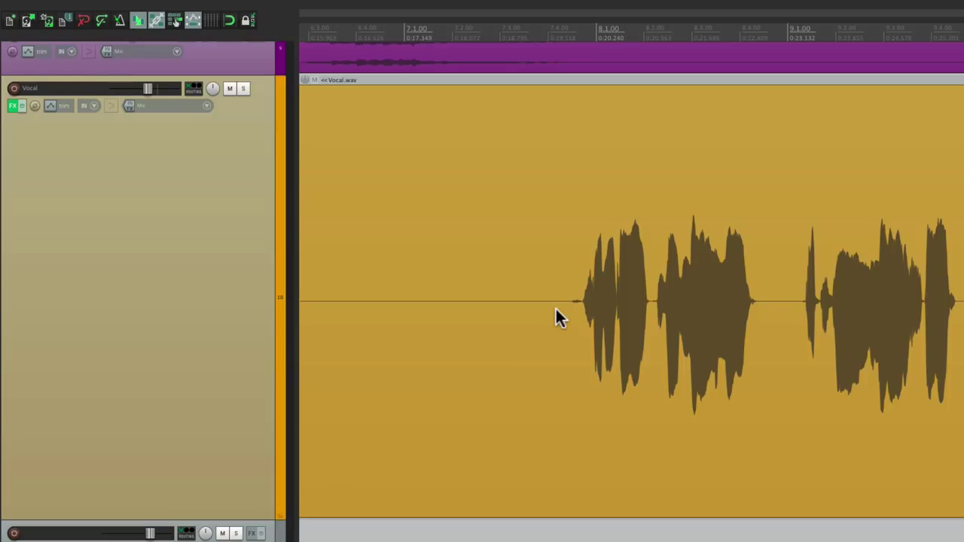
# Step: Trim the Vocal item's silent start, then test a split in the gap before bar 9.1 and undo it
pyautogui.hotkey('alt', '[')
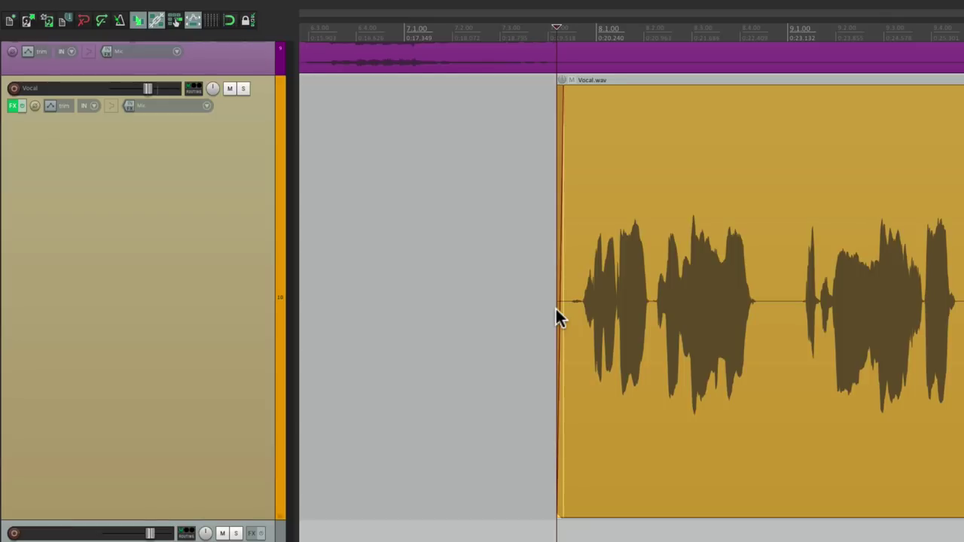
pyautogui.scroll(2, 500, 316)
pyautogui.scroll(3, 526, 320)
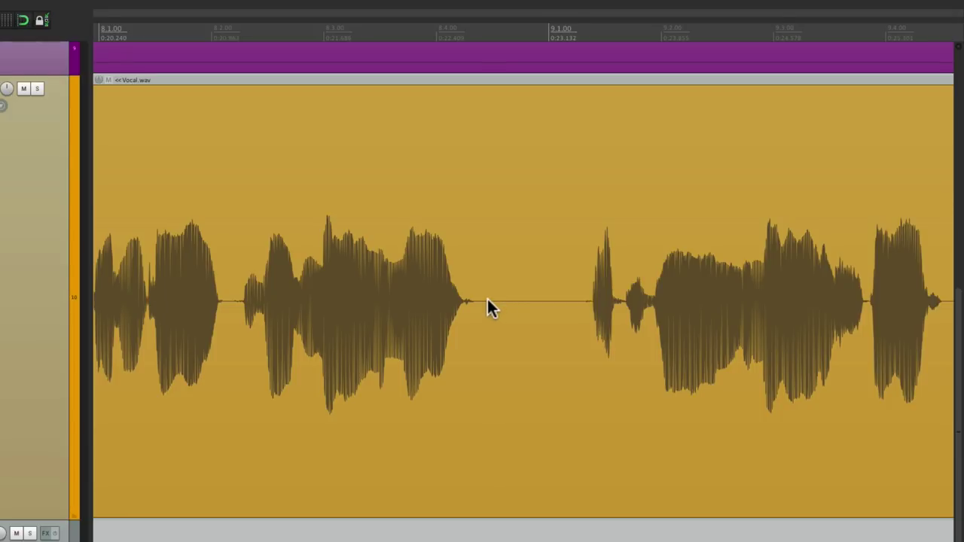
pyautogui.click(486, 296)
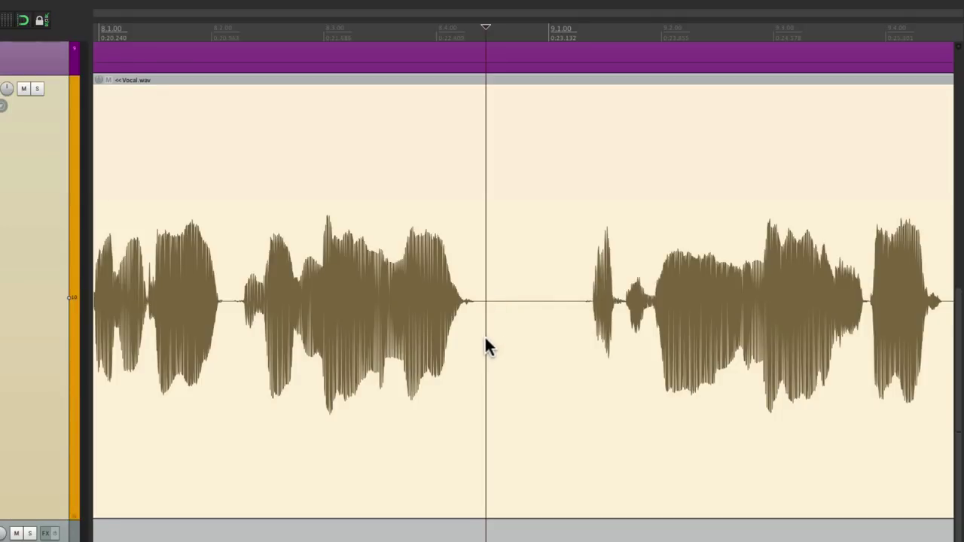
pyautogui.press('s')
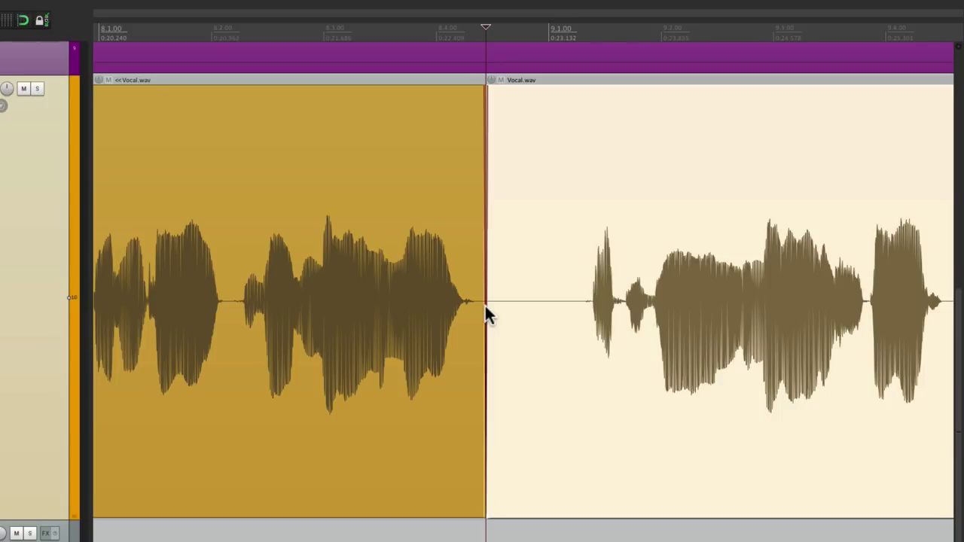
pyautogui.hotkey('ctrl', 'z')
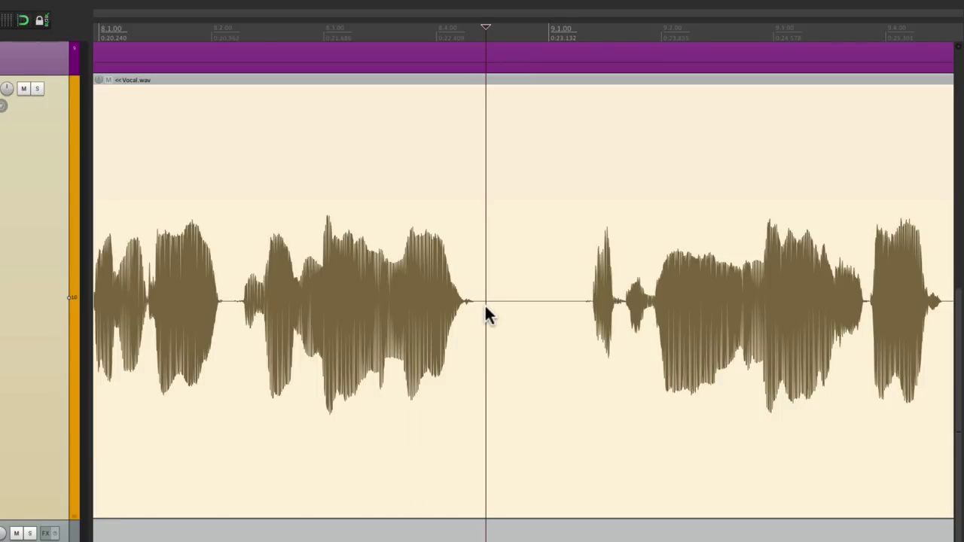
# Step: Assign the Down arrow key as the shortcut for 'Item: Split item under mouse cursor'
pyautogui.hotkey('shift', '/')
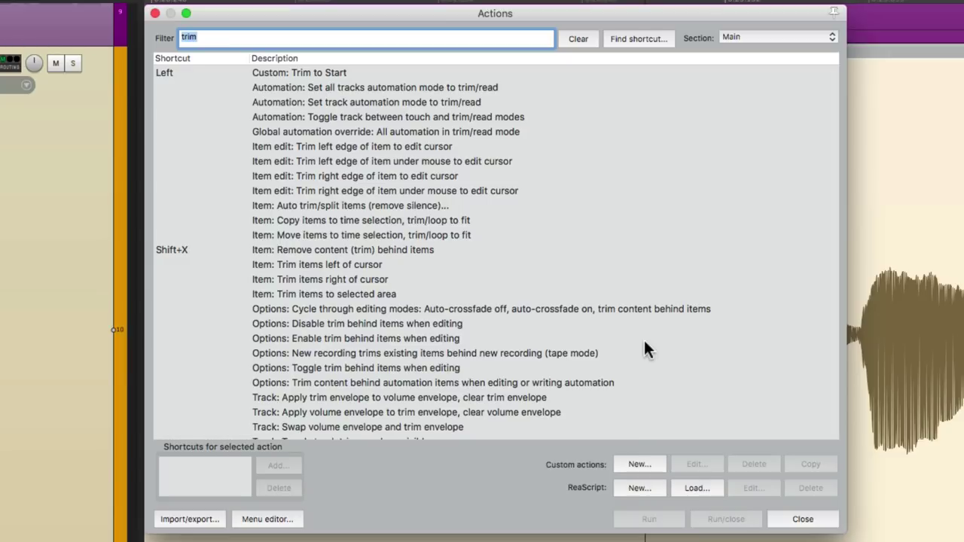
pyautogui.write('split')
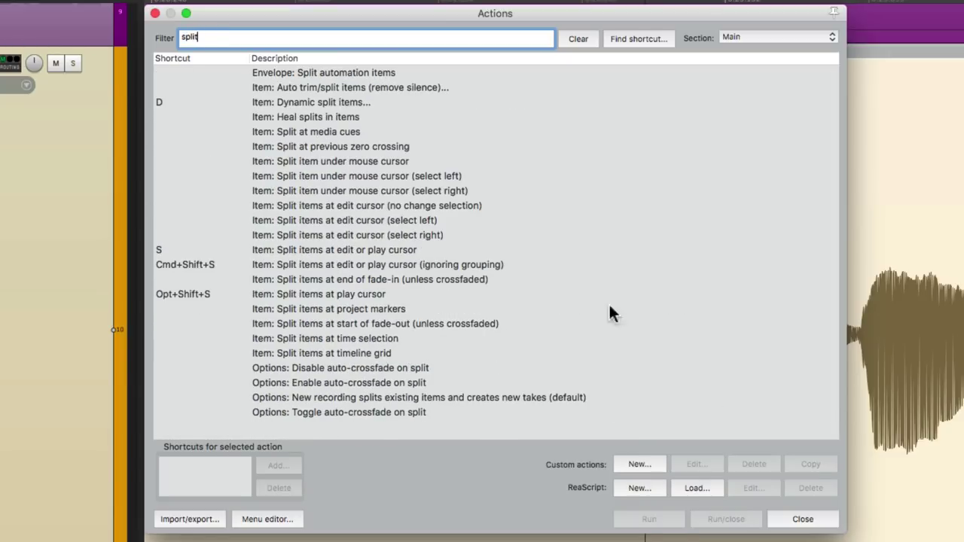
pyautogui.click(386, 253)
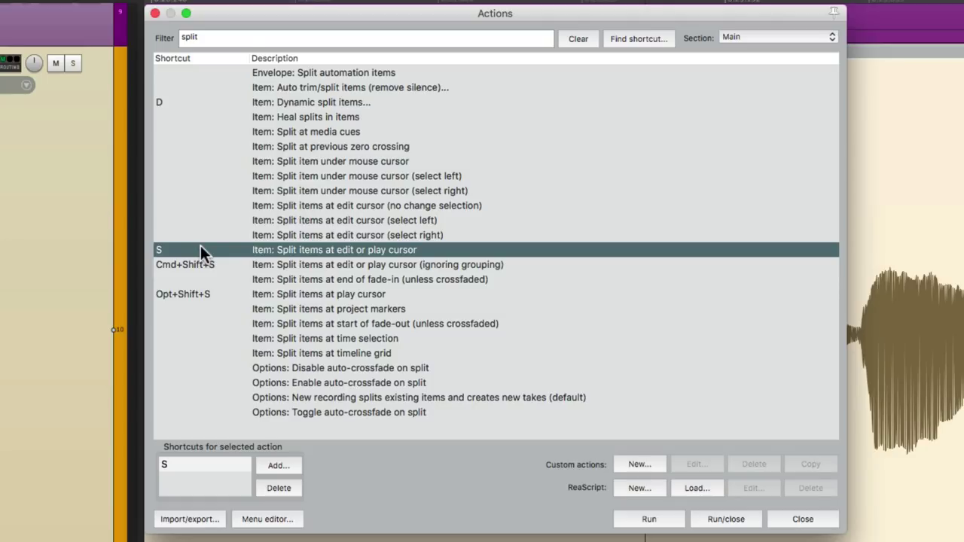
pyautogui.click(368, 162)
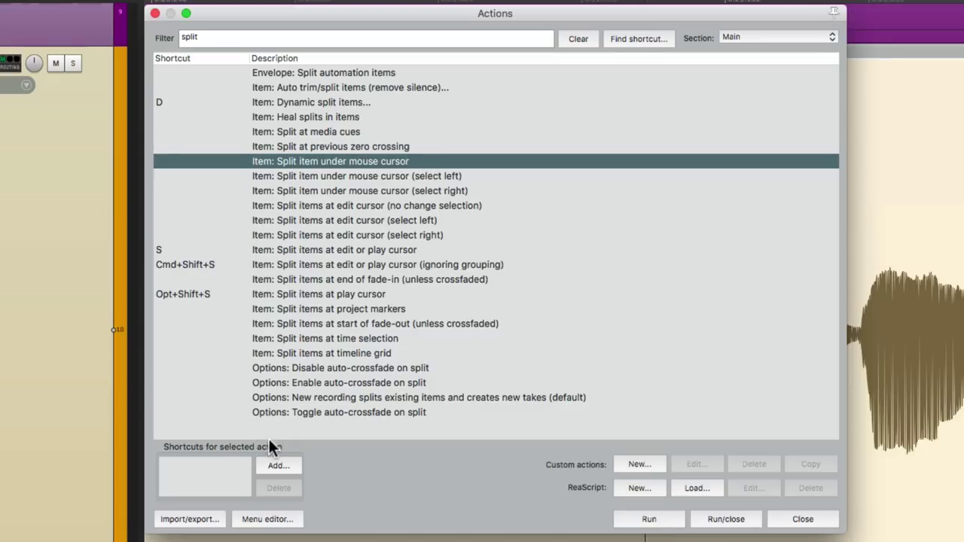
pyautogui.click(277, 465)
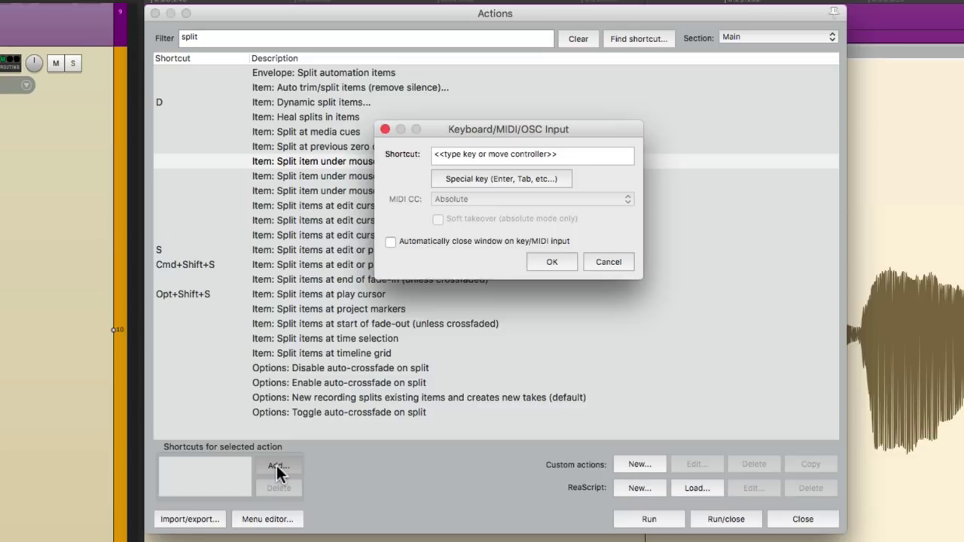
pyautogui.press('Down')
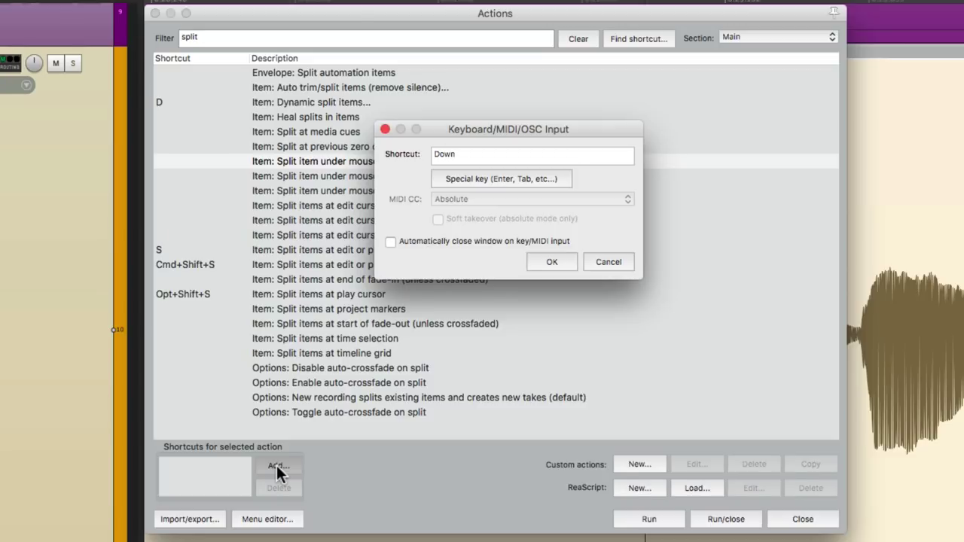
pyautogui.press('Return')
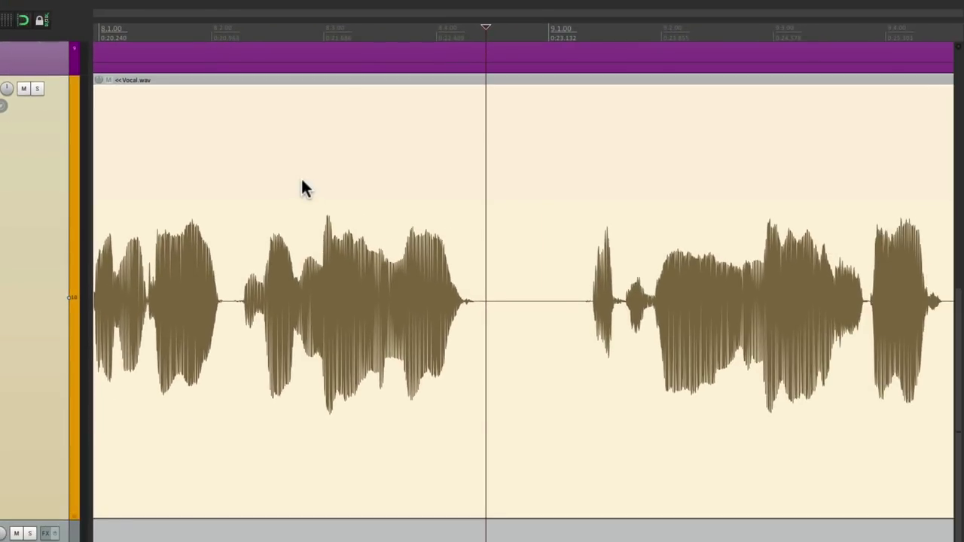
# Step: Split the Vocal item at its first silent gaps and trim each following phrase's silent start
pyautogui.click(301, 188)
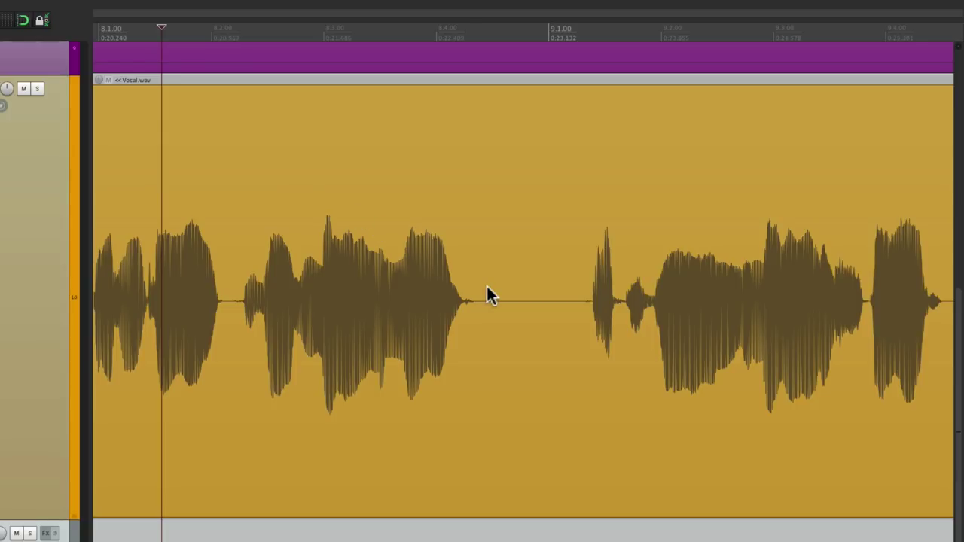
pyautogui.hotkey('shift', 's')
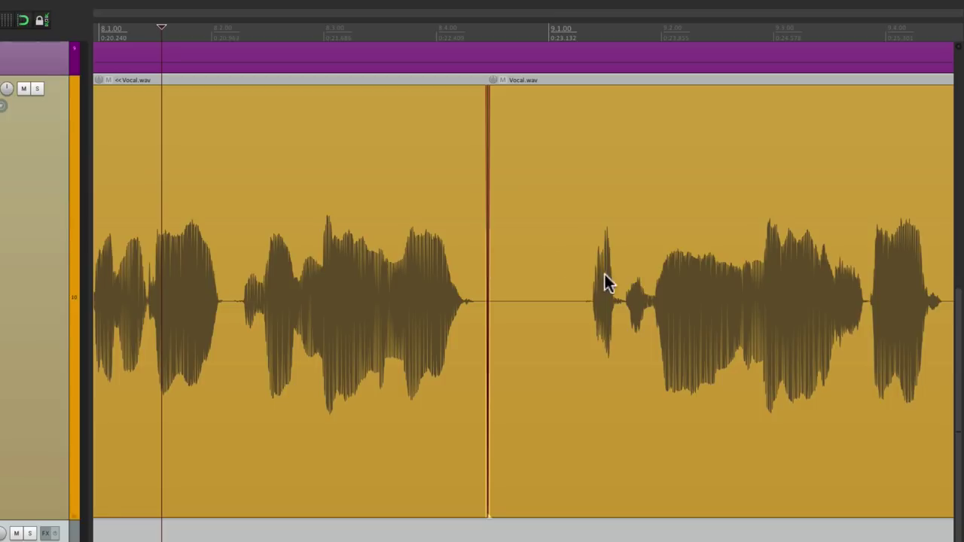
pyautogui.click(577, 309)
pyautogui.hotkey('alt', 'shift', '[')
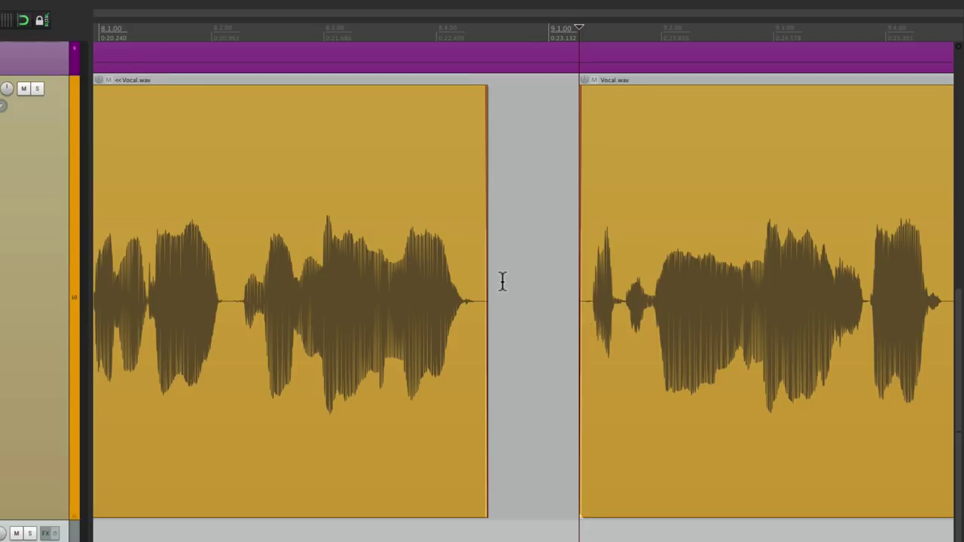
pyautogui.hscroll(3, 502, 279)
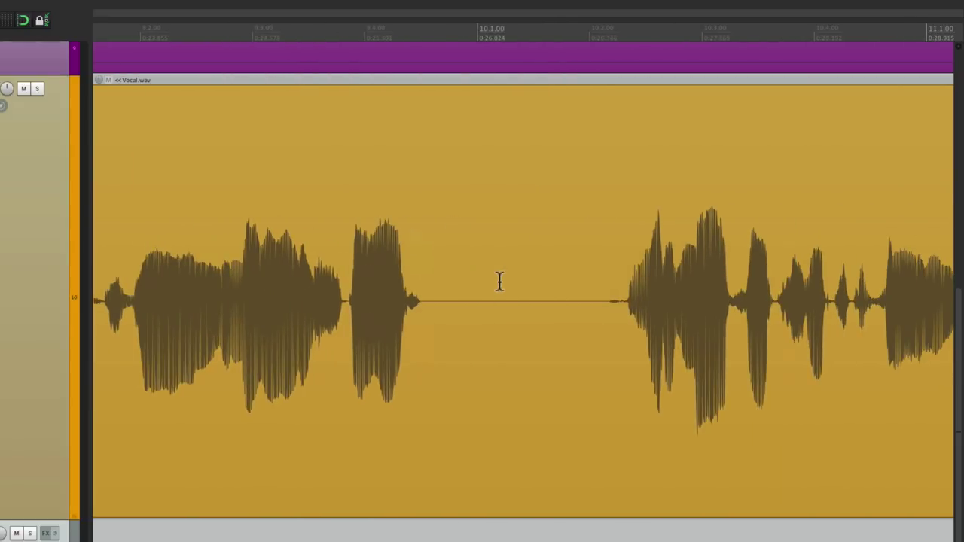
pyautogui.click(434, 303)
pyautogui.press('s')
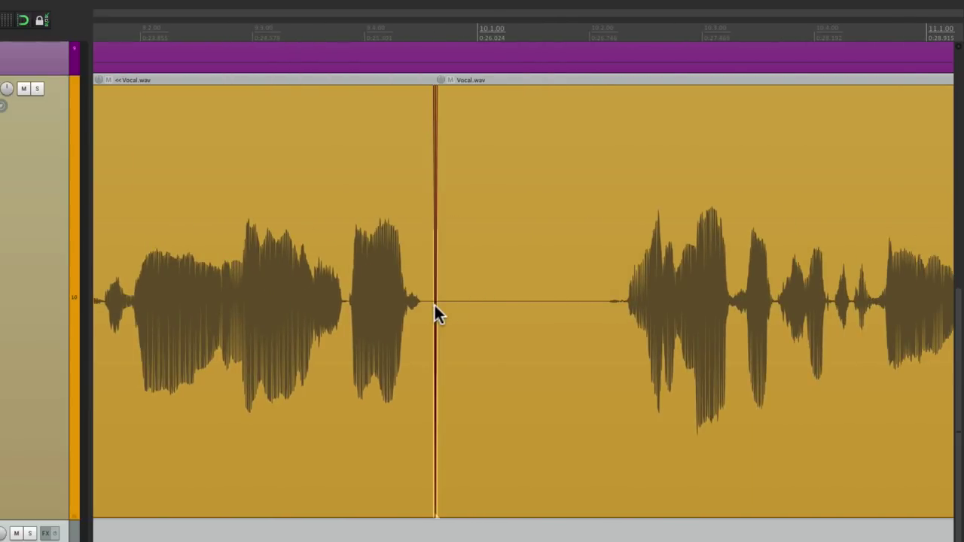
pyautogui.click(592, 301)
pyautogui.hotkey('alt', 'shift', '[')
# Step: Continue along the Vocal item, splitting where each silence begins and trimming up to the next phrase
pyautogui.hscroll(3, 550, 314)
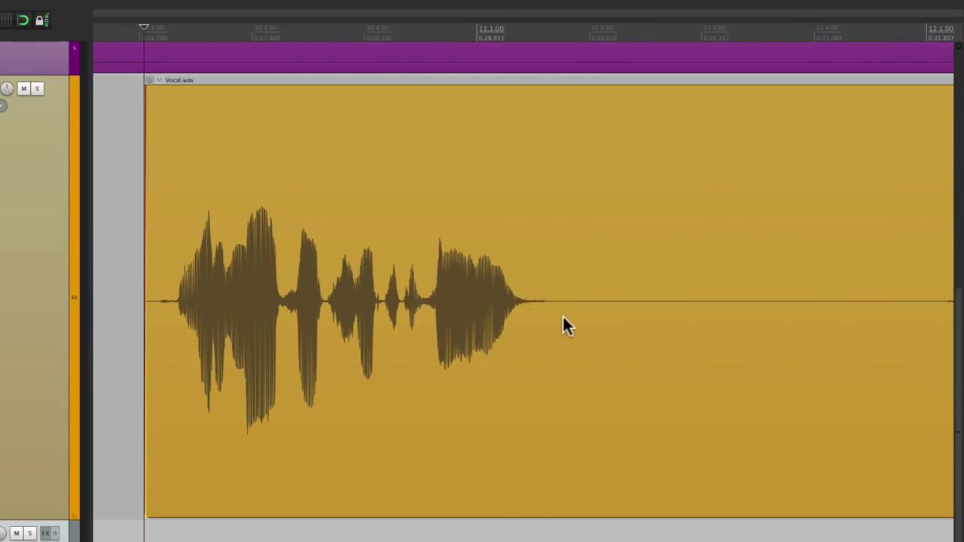
pyautogui.click(563, 317)
pyautogui.press('s')
pyautogui.hscroll(4, 527, 323)
pyautogui.click(259, 316)
pyautogui.hotkey('alt', 'shift', '[')
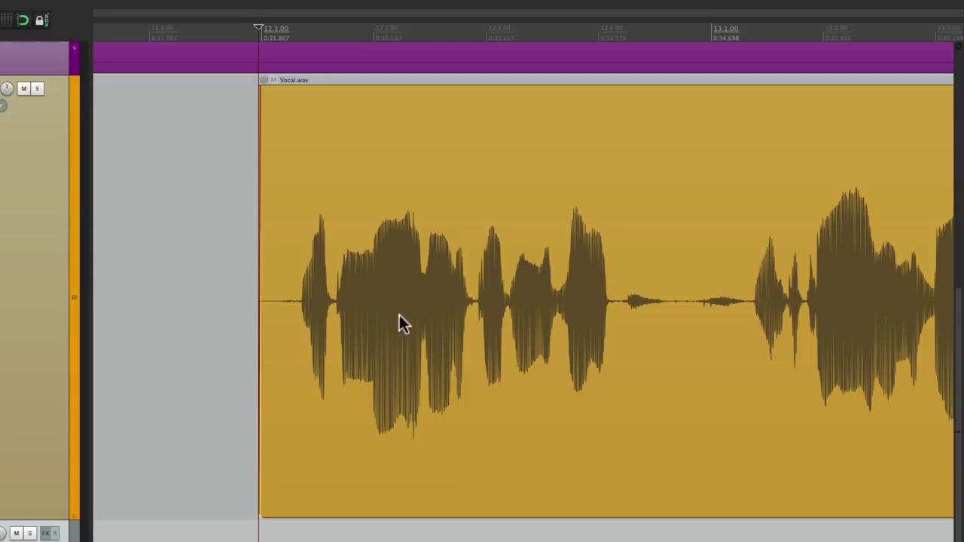
pyautogui.hscroll(4, 410, 315)
pyautogui.click(548, 312)
pyautogui.press('s')
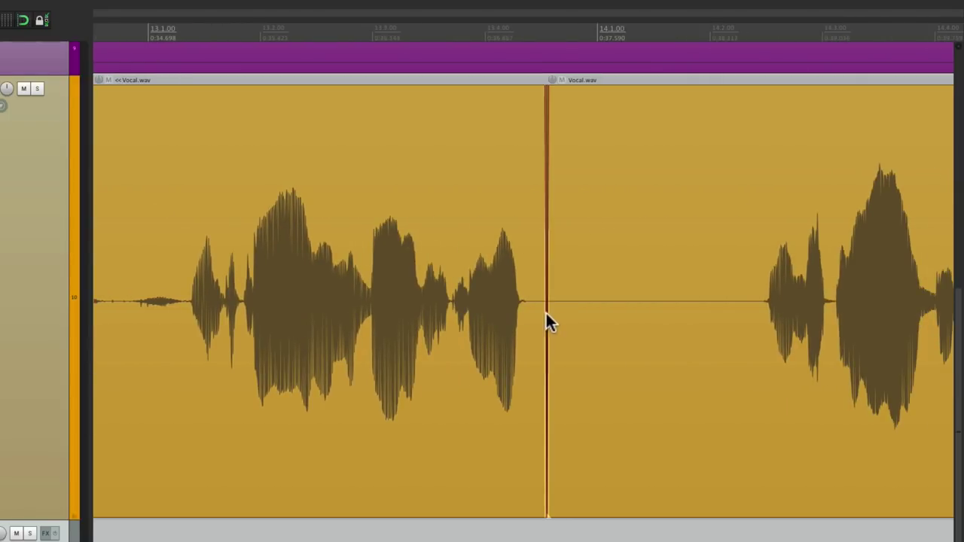
pyautogui.click(743, 309)
pyautogui.hotkey('alt', 'shift', '[')
pyautogui.hscroll(3, 666, 320)
pyautogui.hscroll(2, 666, 320)
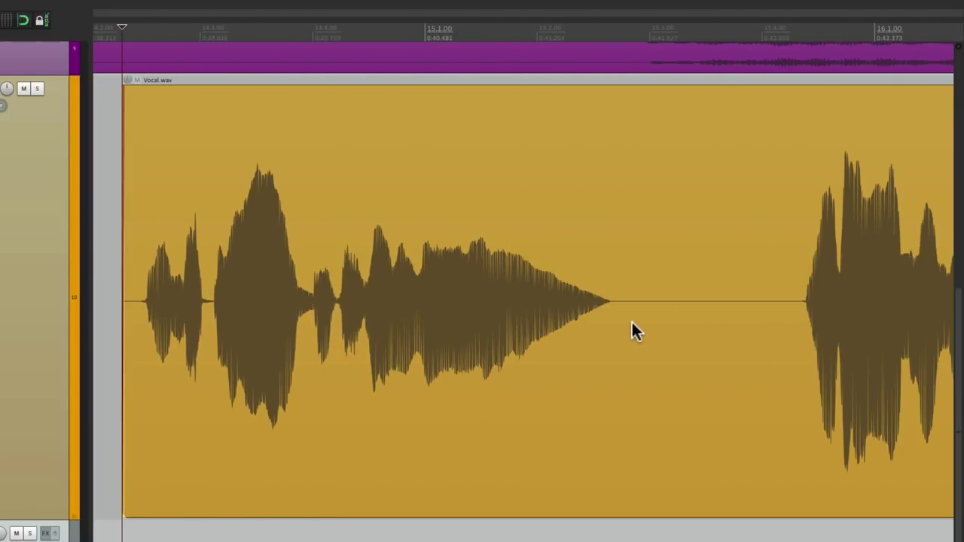
pyautogui.click(633, 320)
pyautogui.press('s')
pyautogui.click(781, 305)
pyautogui.hotkey('alt', 'shift', '[')
# Step: Cut the remaining silent vocal gaps up to the item's final phrase
pyautogui.hscroll(3, 646, 314)
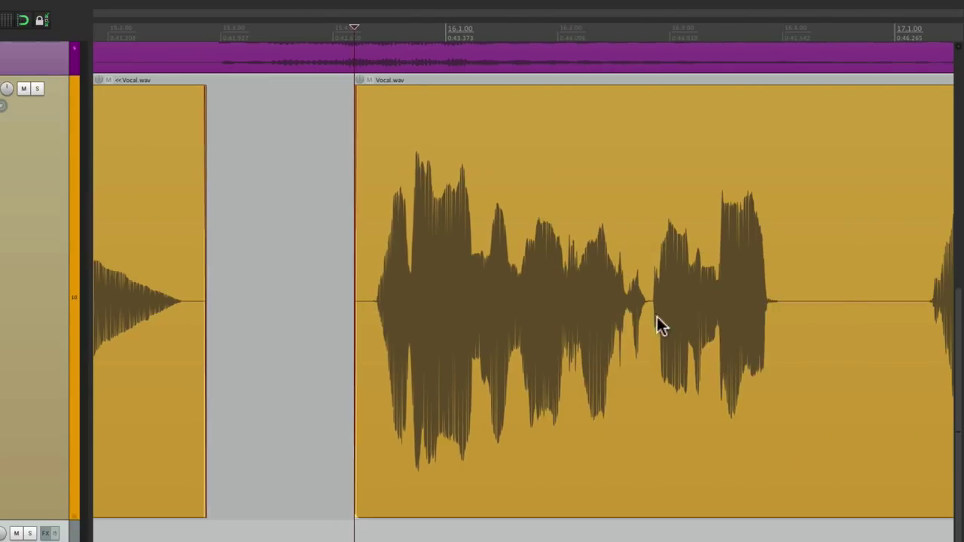
pyautogui.hscroll(2, 621, 331)
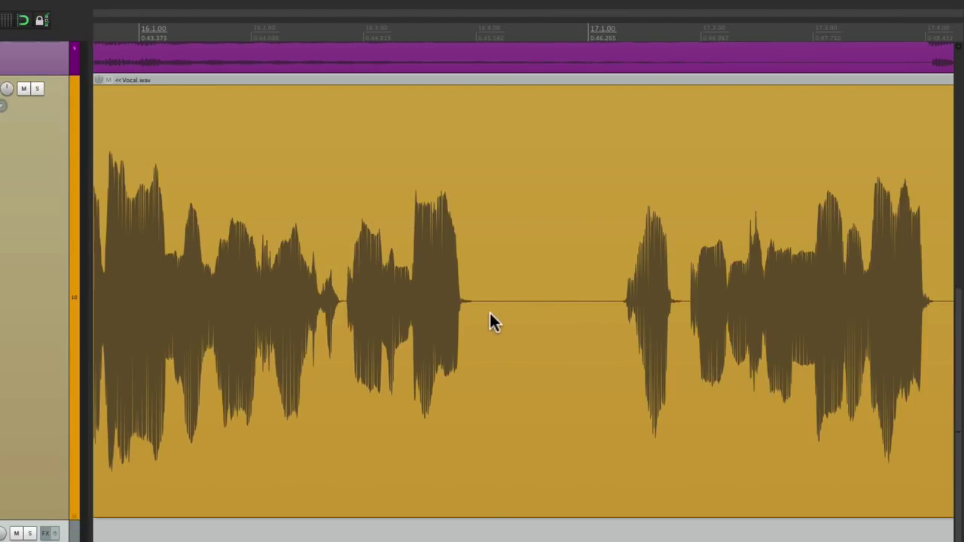
pyautogui.click(489, 311)
pyautogui.press('s')
pyautogui.click(607, 307)
pyautogui.hotkey('alt', 'shift', '[')
pyautogui.hscroll(3, 588, 310)
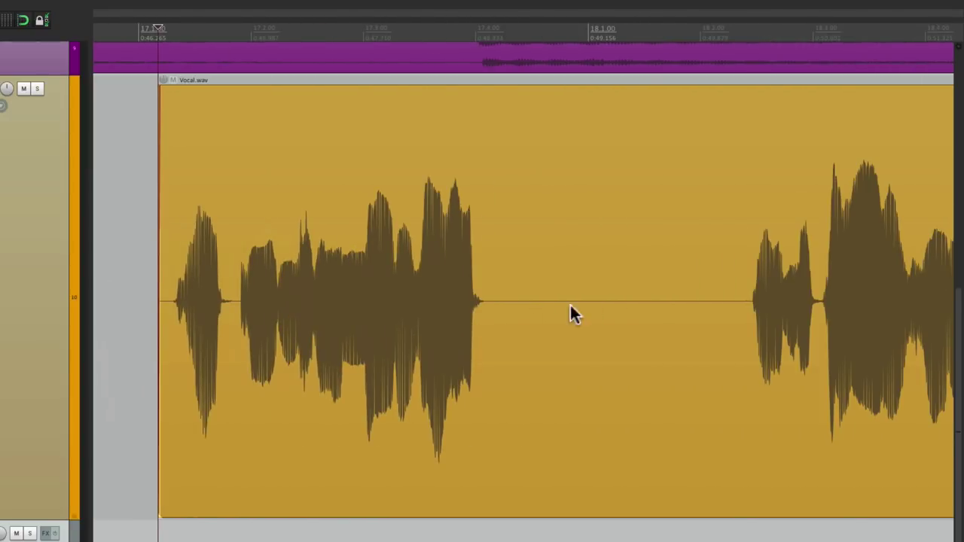
pyautogui.click(503, 305)
pyautogui.press('s')
pyautogui.click(734, 306)
pyautogui.hotkey('alt', 'shift', '[')
pyautogui.hscroll(3, 693, 326)
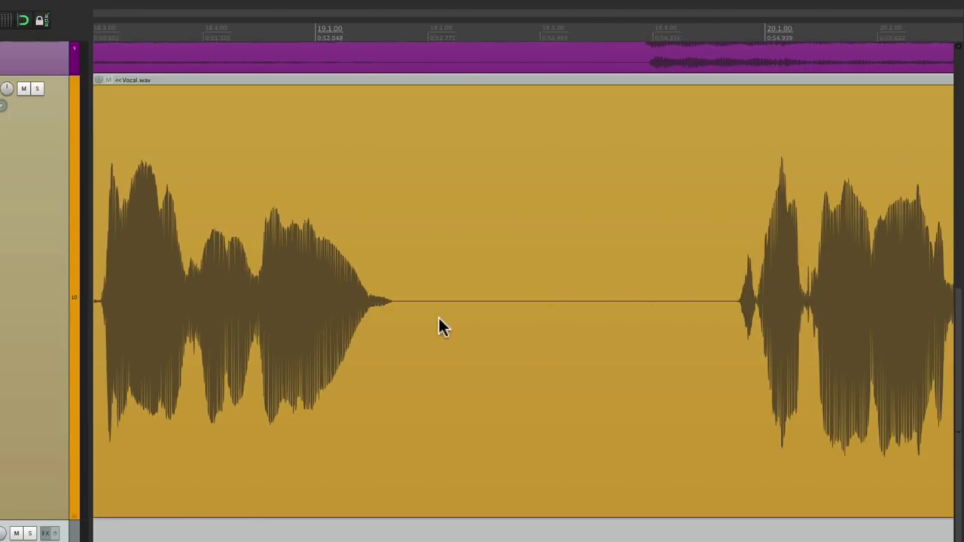
pyautogui.click(422, 316)
pyautogui.press('s')
pyautogui.click(706, 308)
pyautogui.hotkey('alt', 'shift', '[')
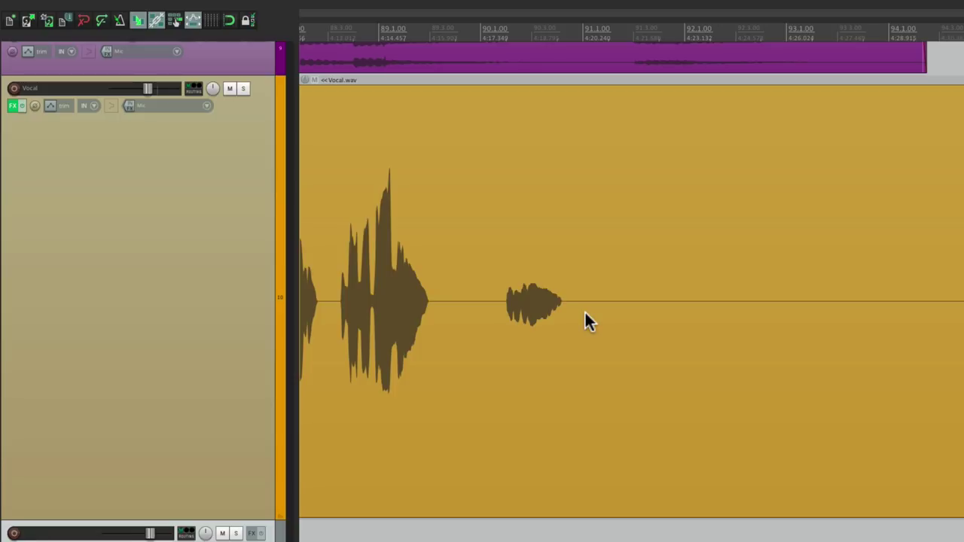
# Step: Duplicate the 'Trim to Start' custom action and open the copy for editing
pyautogui.hotkey('shift', '/')
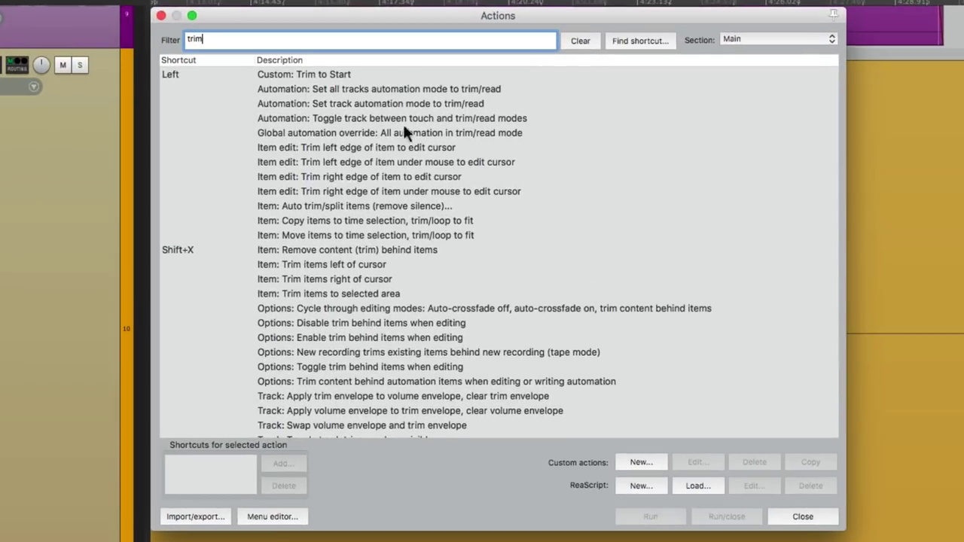
pyautogui.click(362, 74)
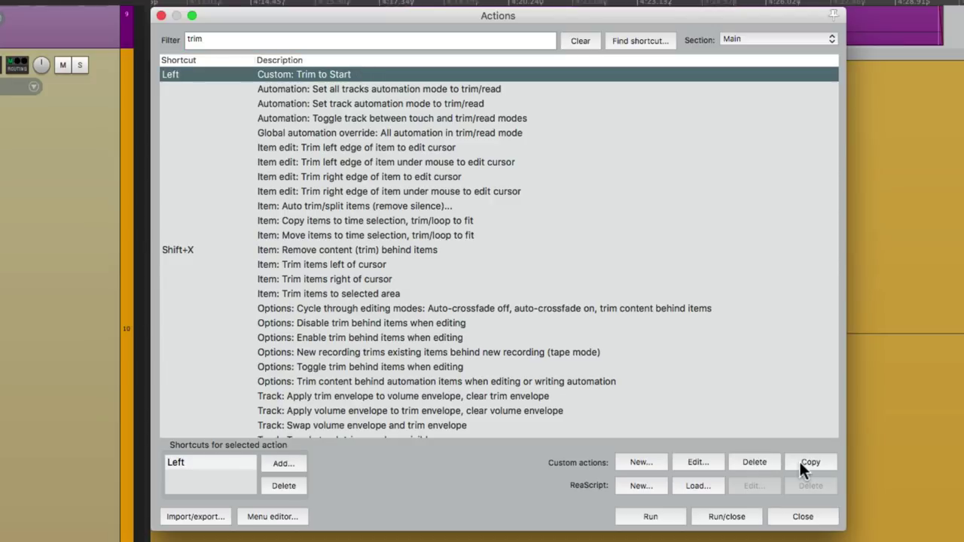
pyautogui.click(800, 464)
pyautogui.click(382, 89)
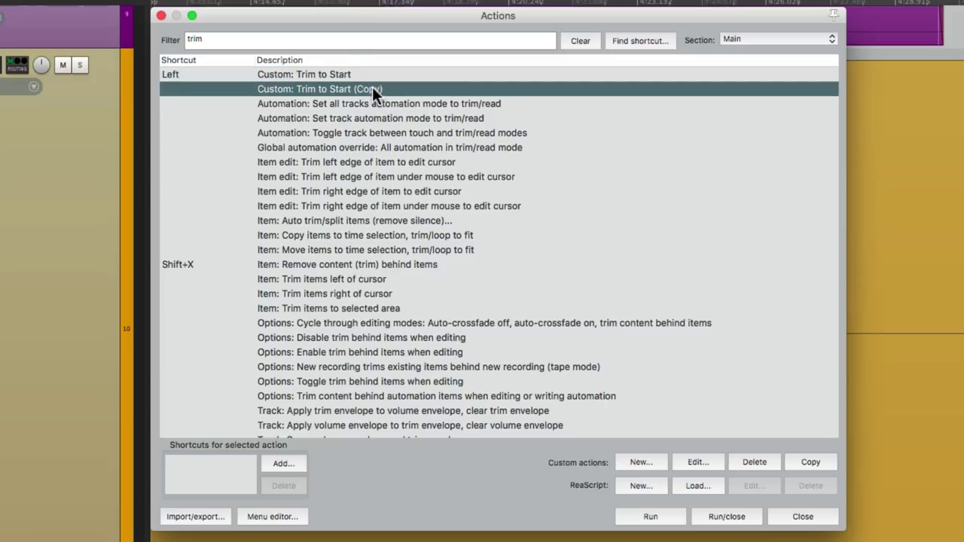
pyautogui.click(682, 465)
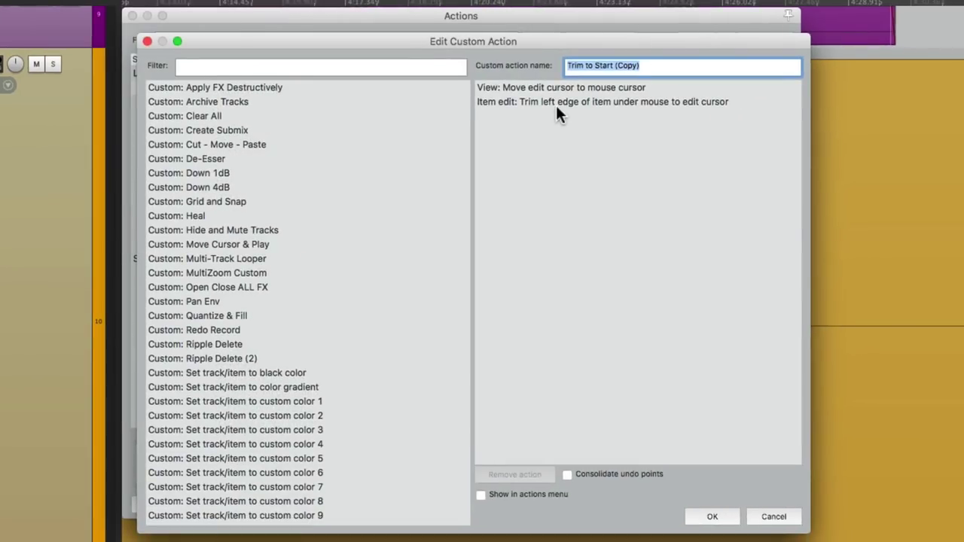
# Step: Replace the copy's trim-left step with 'Trim right edge of item under mouse' and begin renaming it 'Trim to End'
pyautogui.click(561, 103)
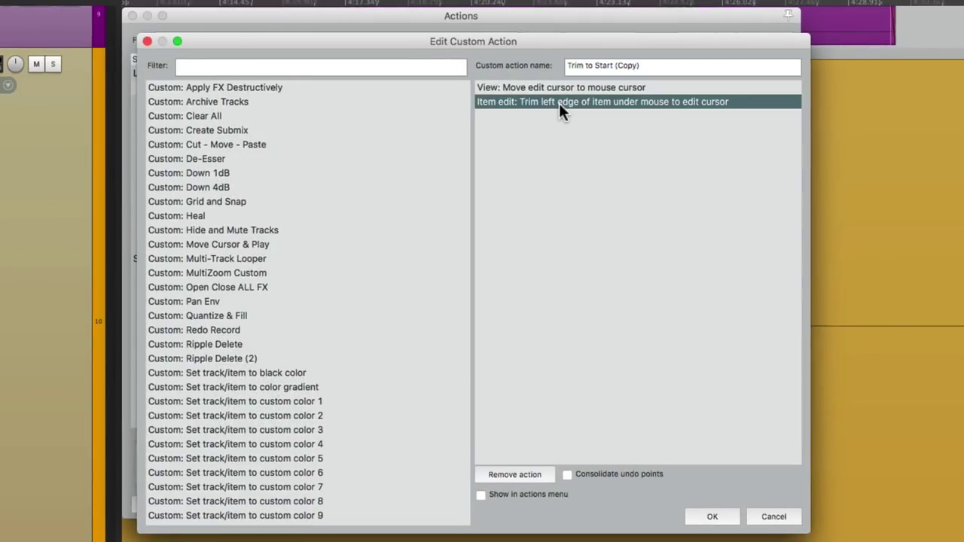
pyautogui.click(526, 476)
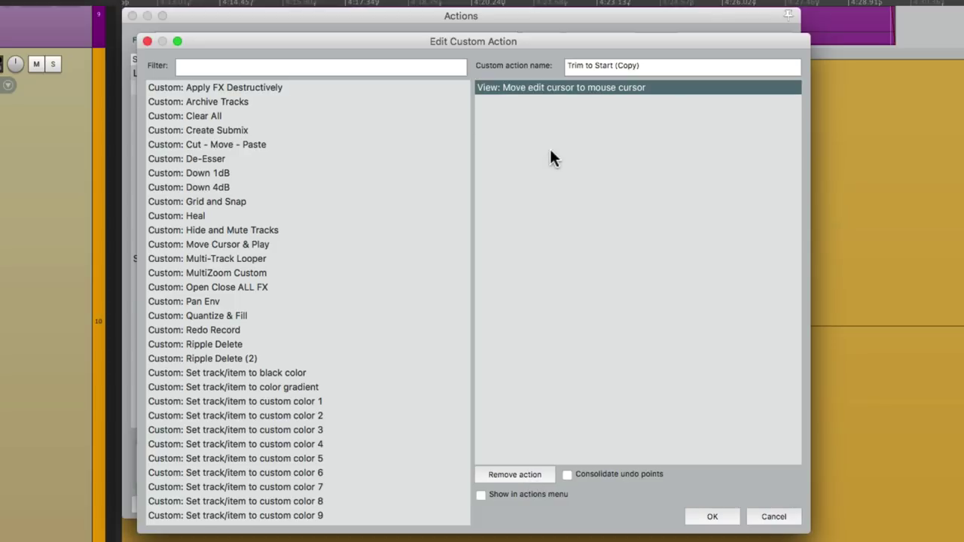
pyautogui.click(331, 62)
pyautogui.write('trim right edge')
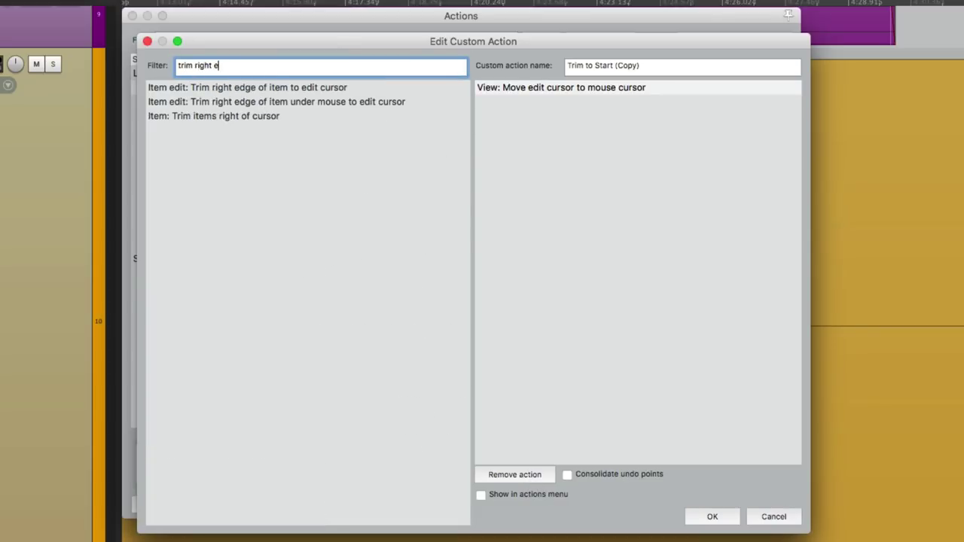
pyautogui.click(322, 102)
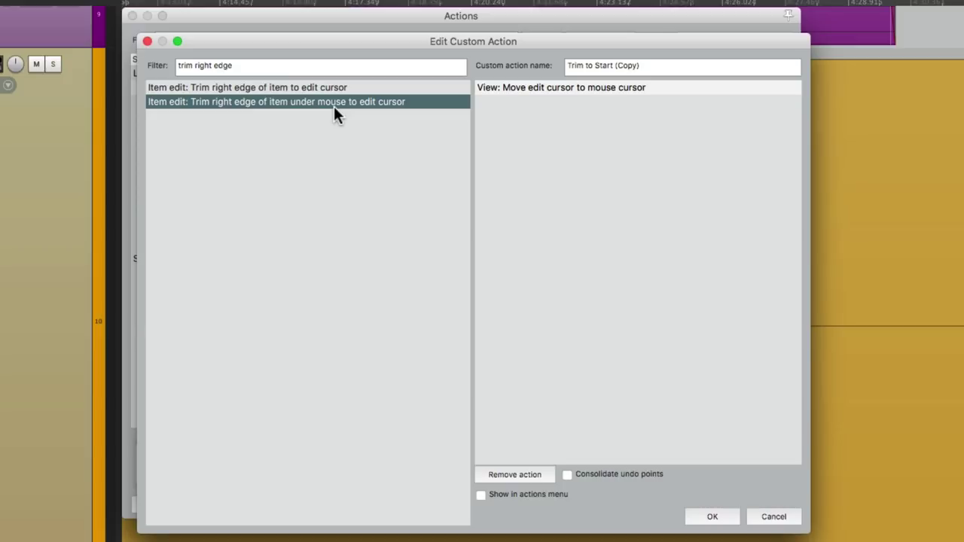
pyautogui.click(326, 87)
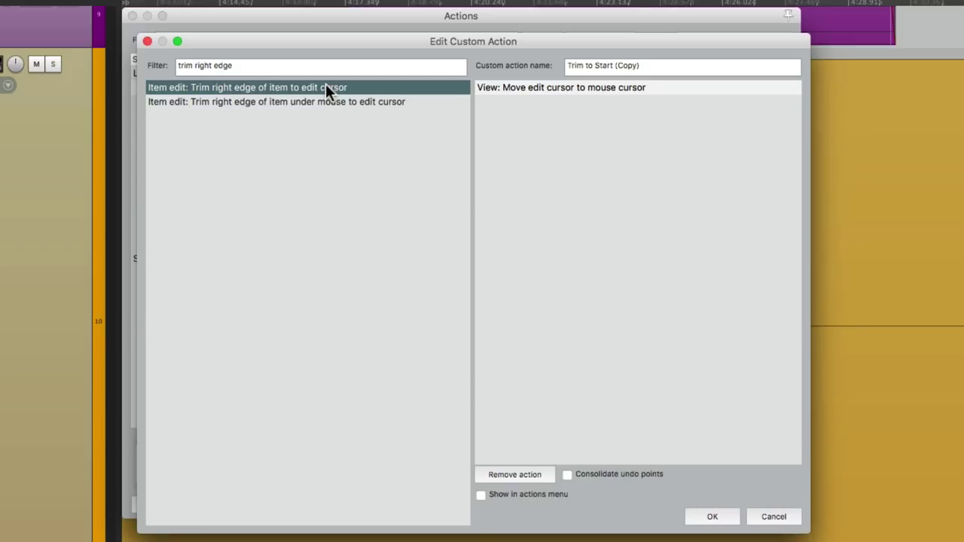
pyautogui.moveTo(326, 101); pyautogui.dragTo(577, 123)
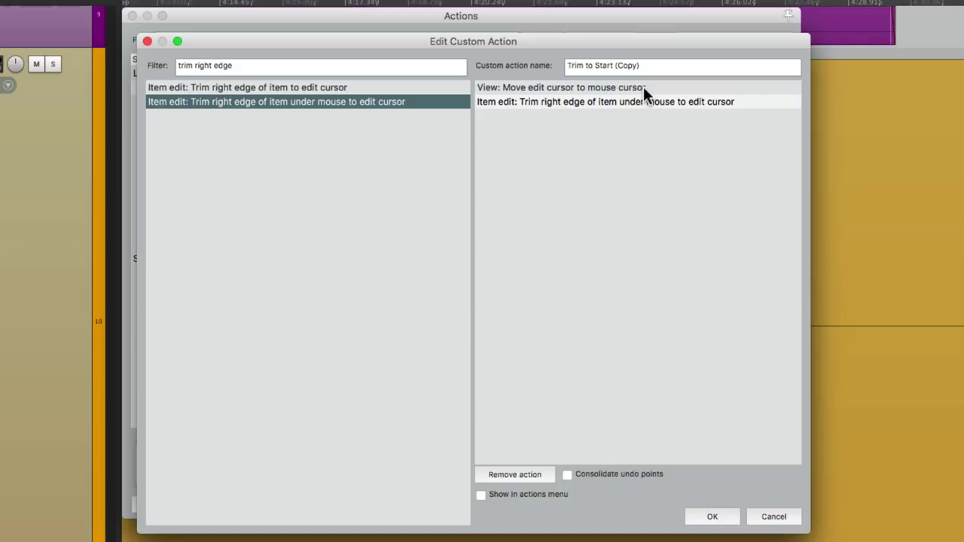
pyautogui.click(656, 65)
pyautogui.press('BackSpace')
pyautogui.press('BackSpace')
pyautogui.press('BackSpace')
pyautogui.press('BackSpace')
pyautogui.press('BackSpace')
pyautogui.press('BackSpace')
pyautogui.press('BackSpace')
pyautogui.press('BackSpace')
pyautogui.press('BackSpace')
pyautogui.press('BackSpace')
pyautogui.press('BackSpace')
pyautogui.press('BackSpace')
# Step: Save the custom action as 'Trim to End' and assign it the Right arrow key shortcut
pyautogui.write('End')
pyautogui.click(732, 516)
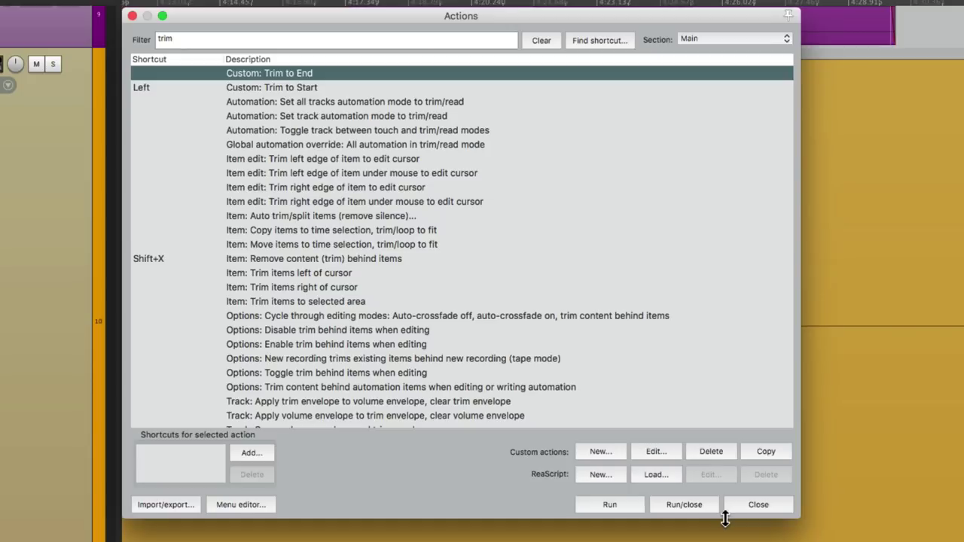
pyautogui.click(250, 453)
pyautogui.press('Right')
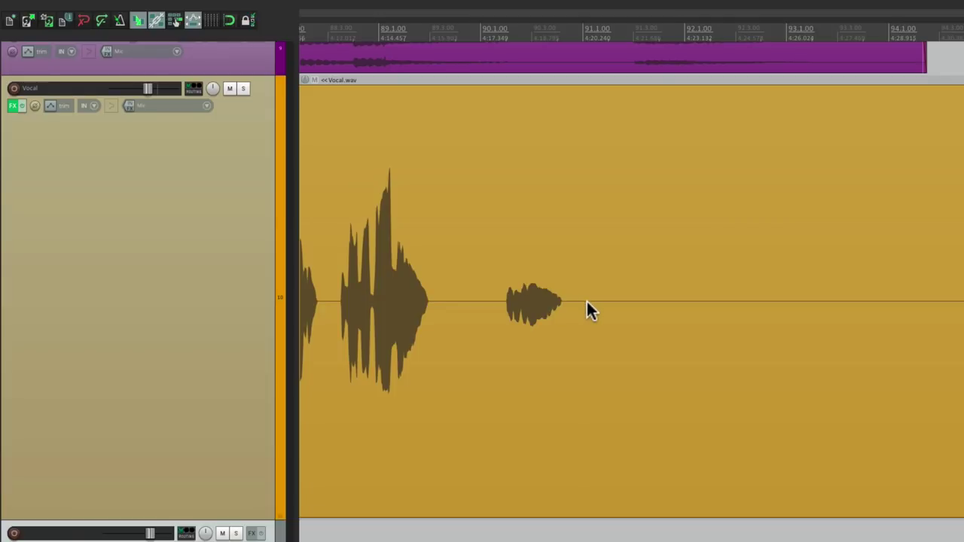
# Step: Trim the silent tail off the last vocal item and cut out the first silent gap
pyautogui.press('s')
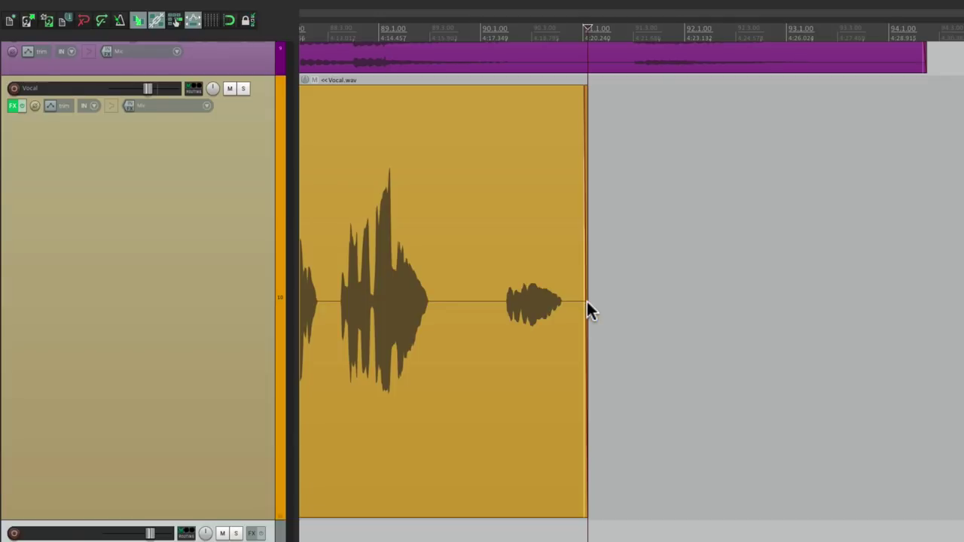
pyautogui.hscroll(-10, 587, 301)
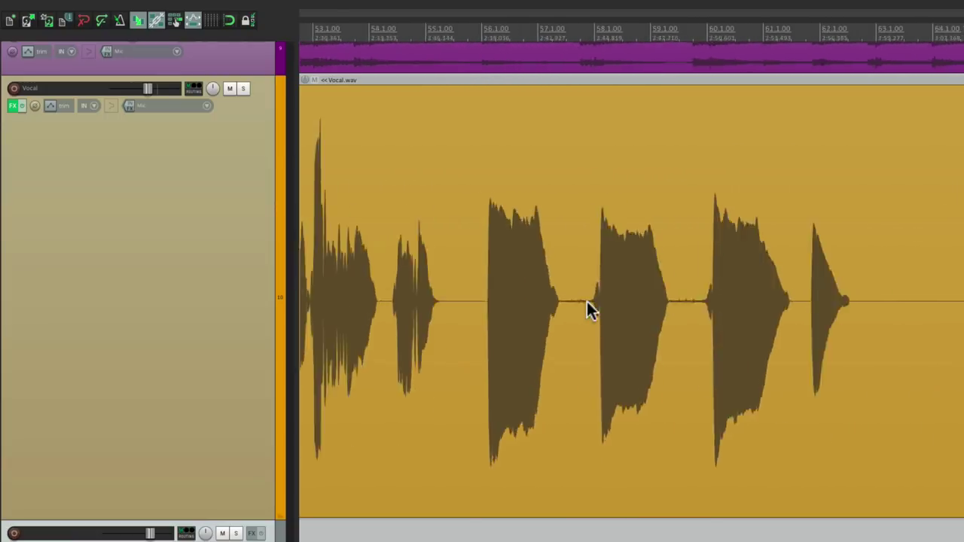
pyautogui.hscroll(-8, 586, 301)
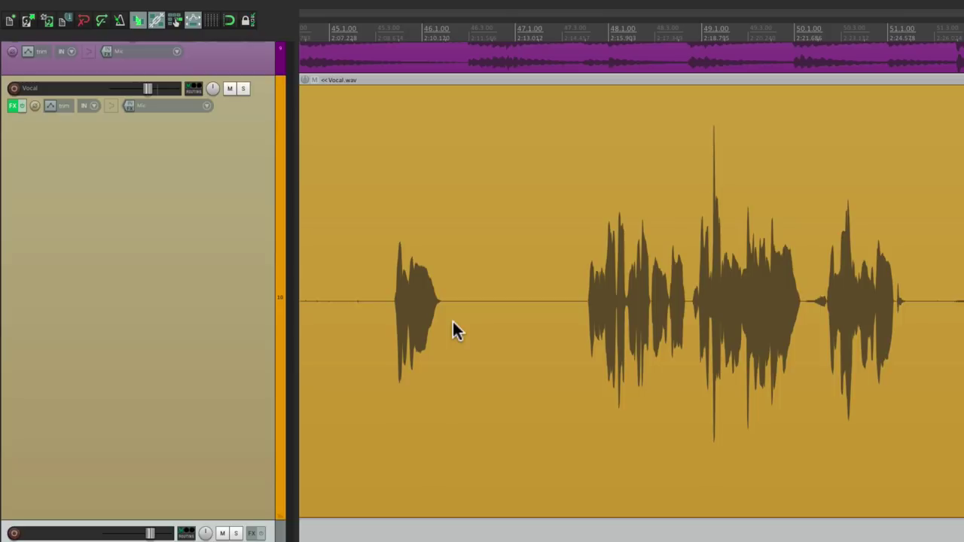
pyautogui.press('s')
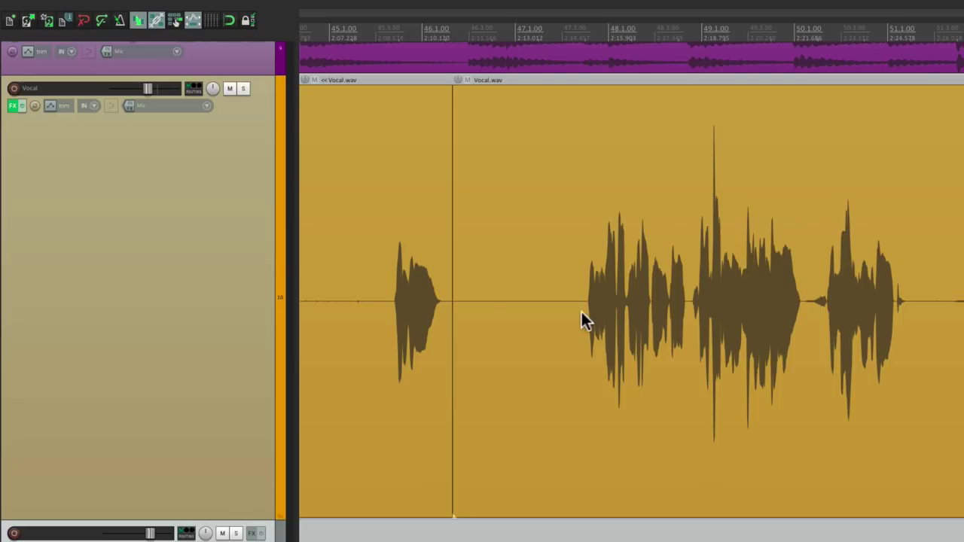
pyautogui.press('s')
pyautogui.press('Delete')
# Step: Cut the next silent stretches out of the Vocal item around bars 51–56
pyautogui.hscroll(3, 570, 314)
pyautogui.press('s')
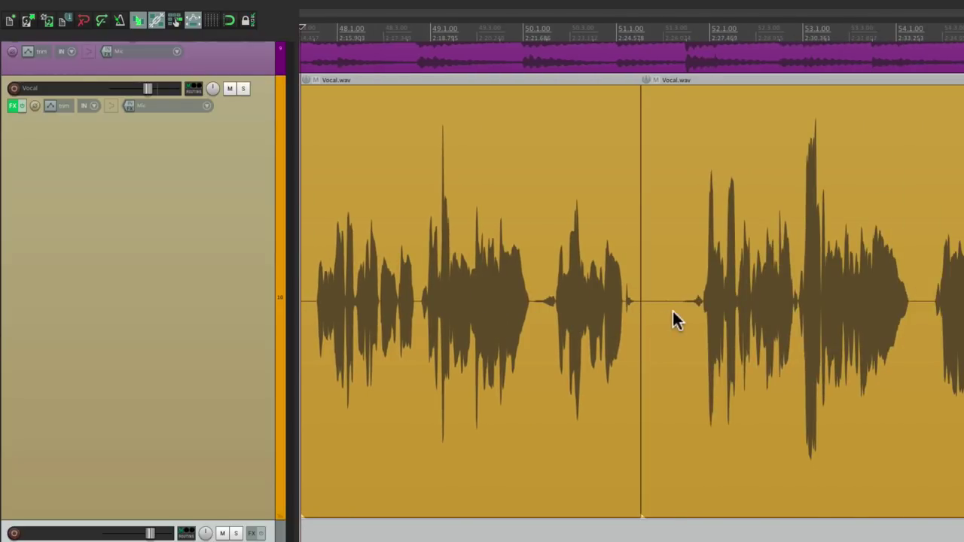
pyautogui.press('s')
pyautogui.press('Delete')
pyautogui.hscroll(3, 671, 312)
pyautogui.press('s')
pyautogui.press('s')
pyautogui.press('Delete')
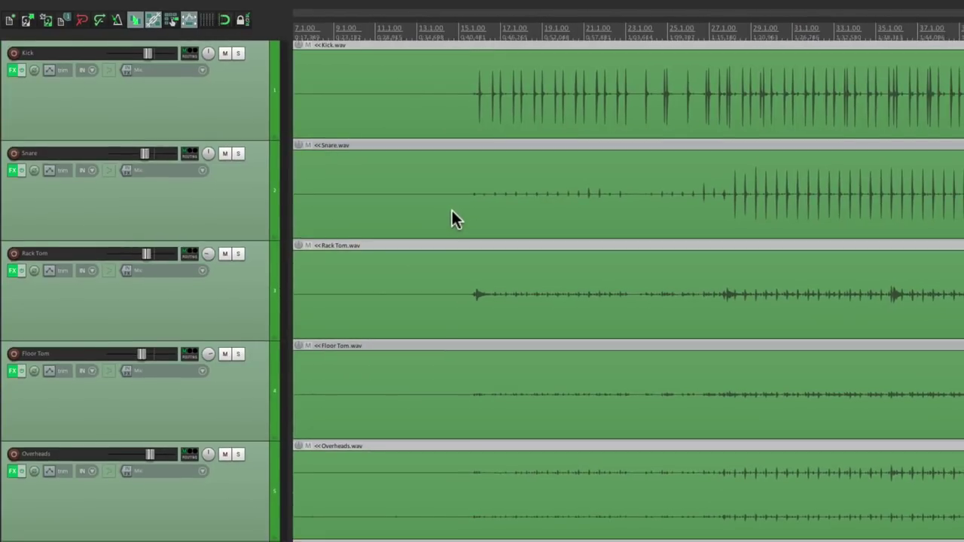
# Step: Undo the trial Kick and Snare start trims, then select and group all five drum items
pyautogui.scroll(5, 451, 208)
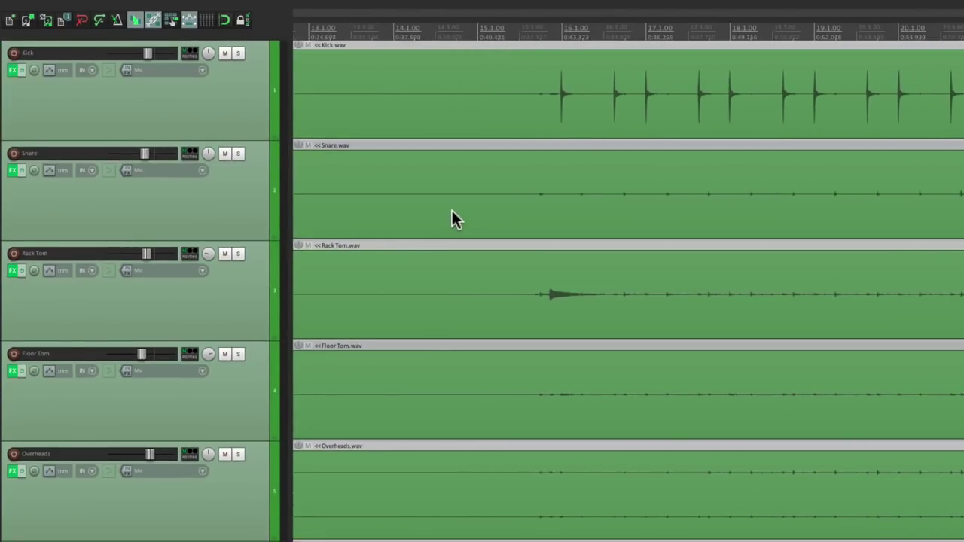
pyautogui.press('a')
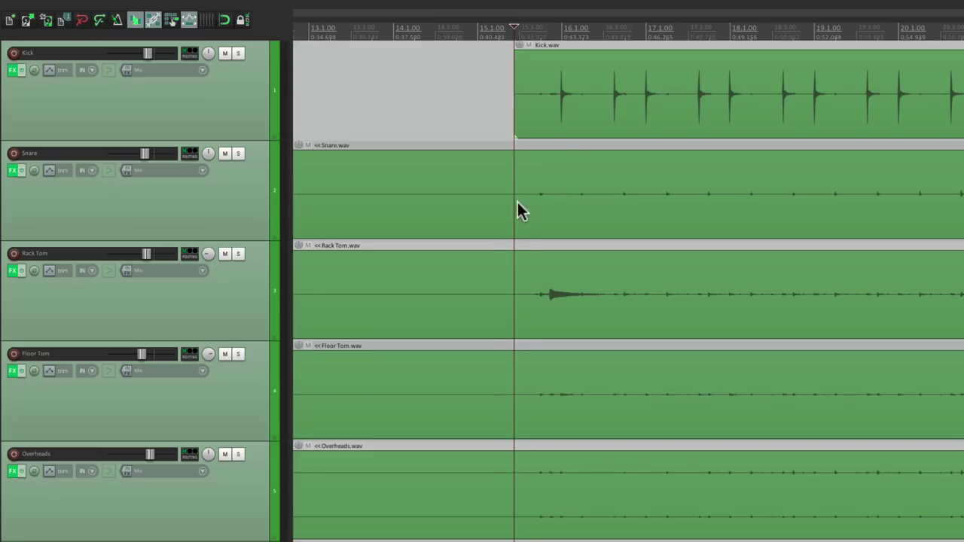
pyautogui.press('a')
pyautogui.press('a')
pyautogui.press('a')
pyautogui.press('a')
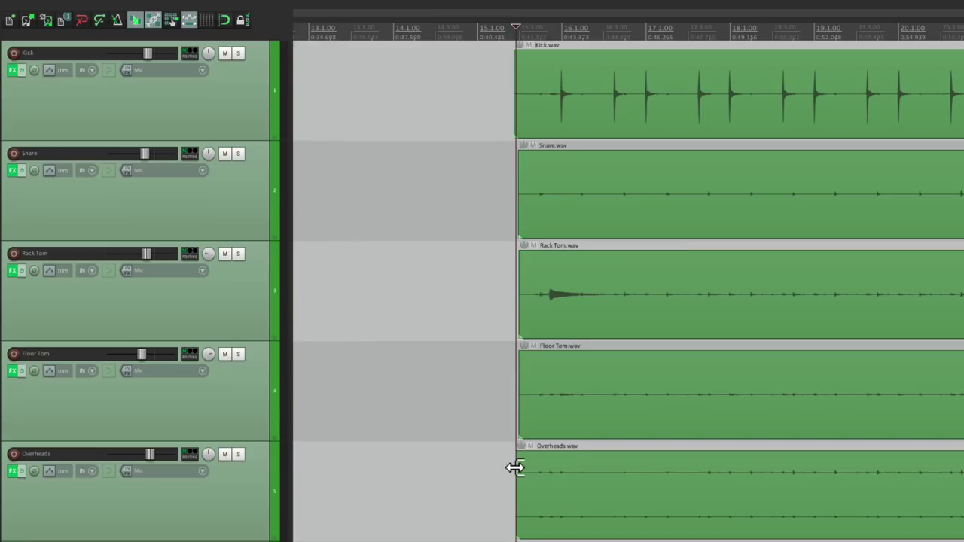
pyautogui.hotkey('ctrl', 'z')
pyautogui.hotkey('ctrl', 'z')
pyautogui.hotkey('ctrl', 'z')
pyautogui.hotkey('ctrl', 'z')
pyautogui.hotkey('ctrl', 'z')
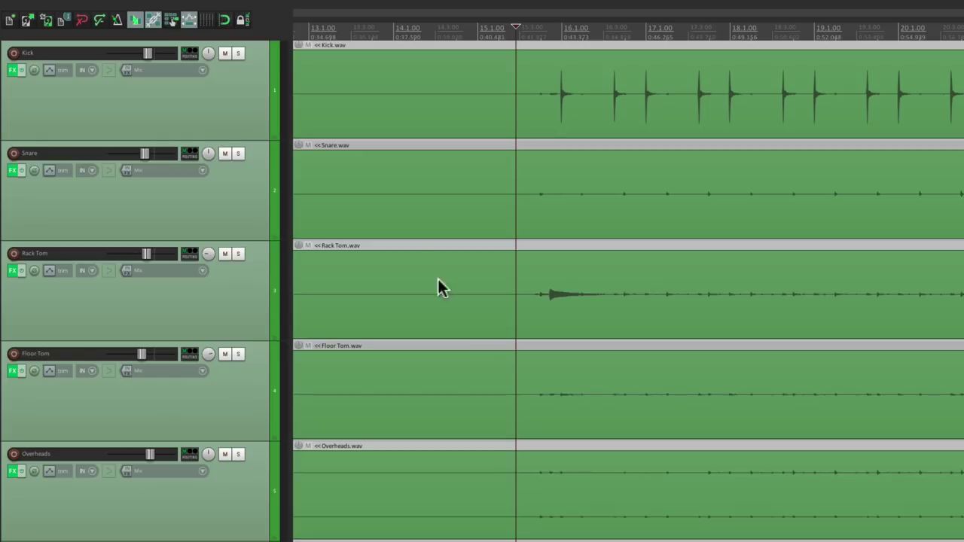
pyautogui.moveTo(446, 105); pyautogui.dragTo(512, 519)
pyautogui.click(399, 287)
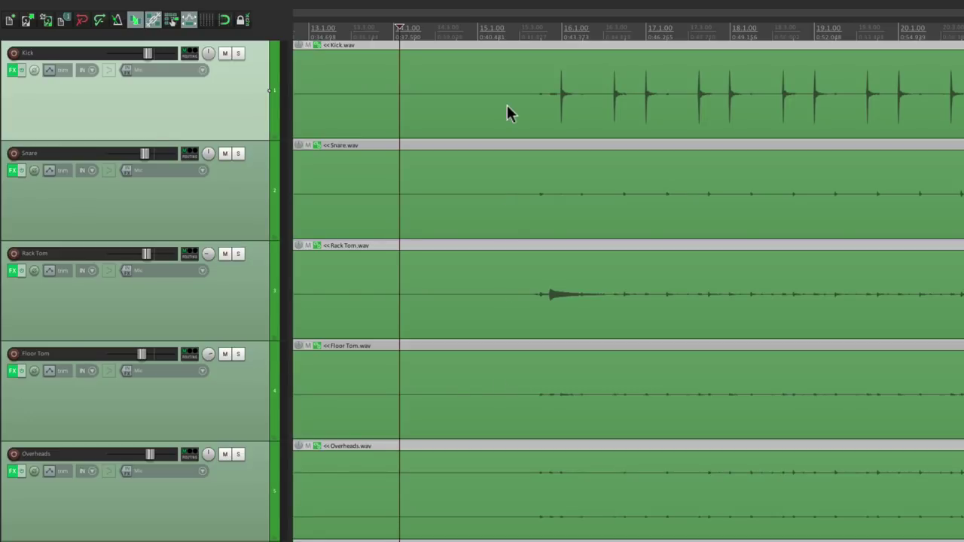
# Step: Trim the leading silence off all five grouped drum items at once
pyautogui.hotkey('alt', '[')
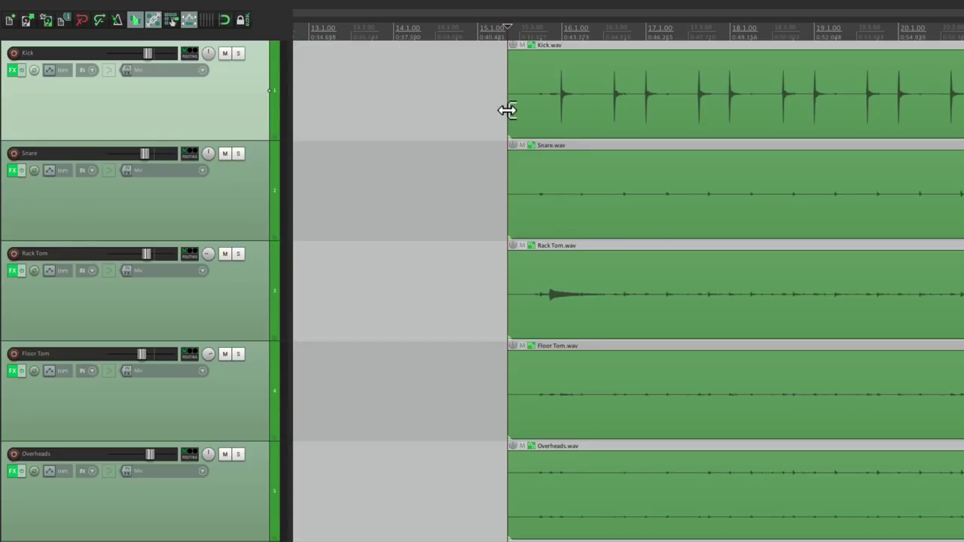
pyautogui.scroll(-5, 506, 110)
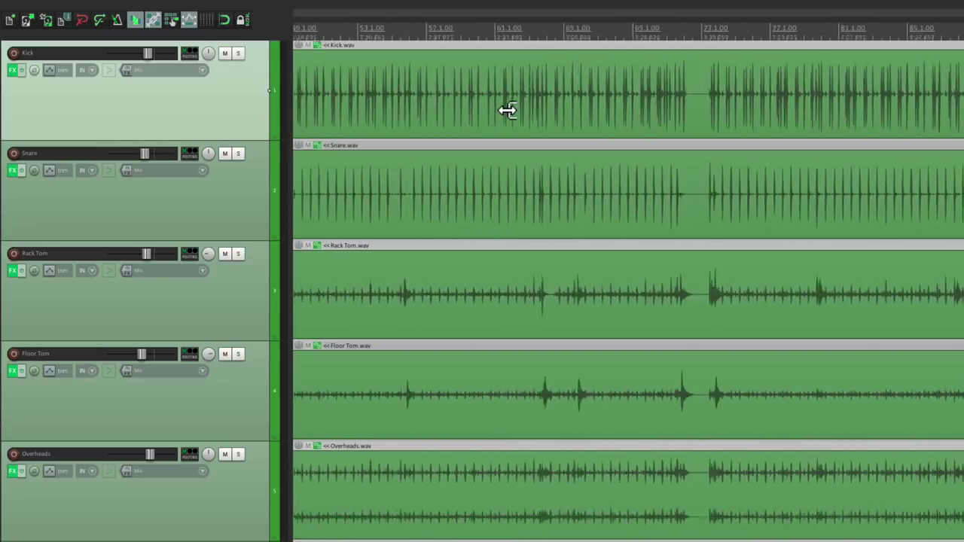
pyautogui.scroll(-1, 507, 110)
pyautogui.scroll(8, 507, 110)
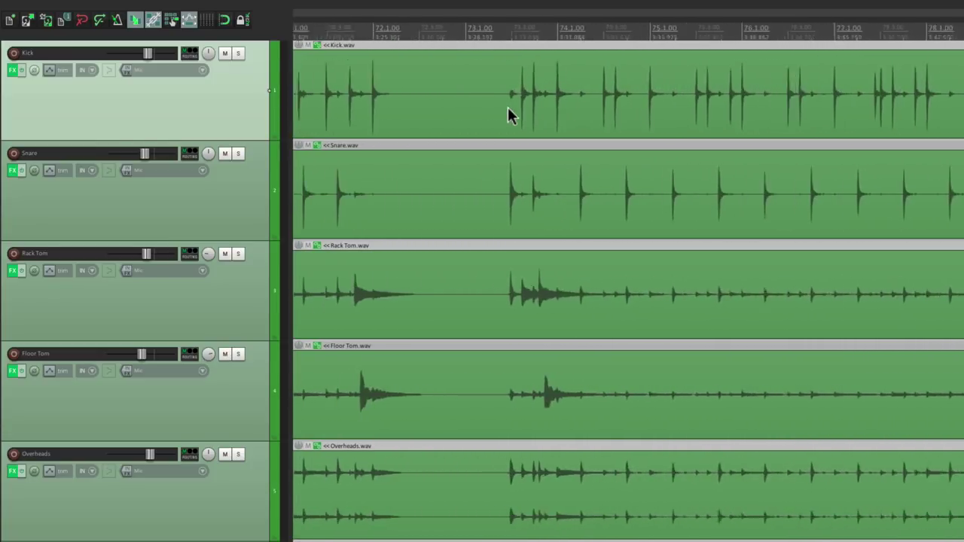
pyautogui.scroll(6, 508, 110)
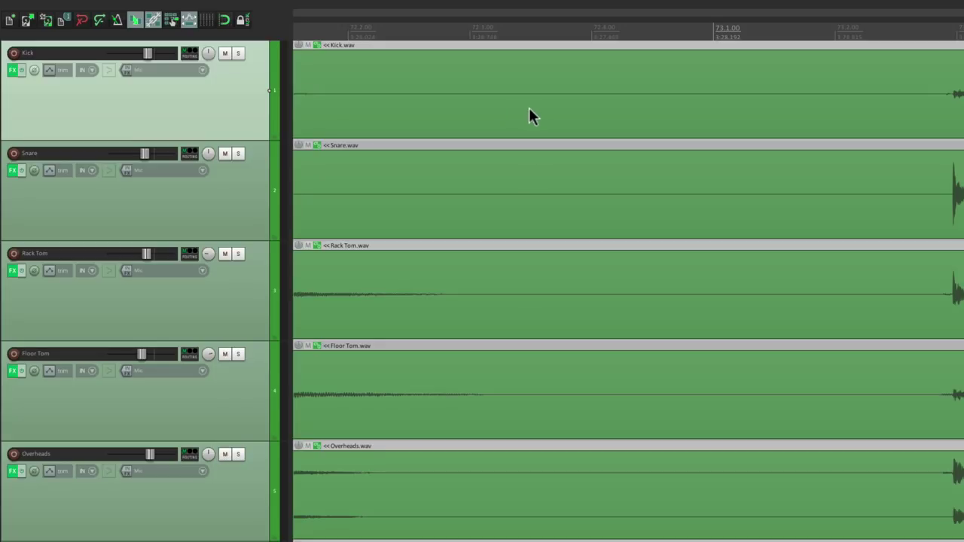
# Step: Cut out the drums' silent break near bar 73 and trim their silent tails to bar 90.2
pyautogui.press('s')
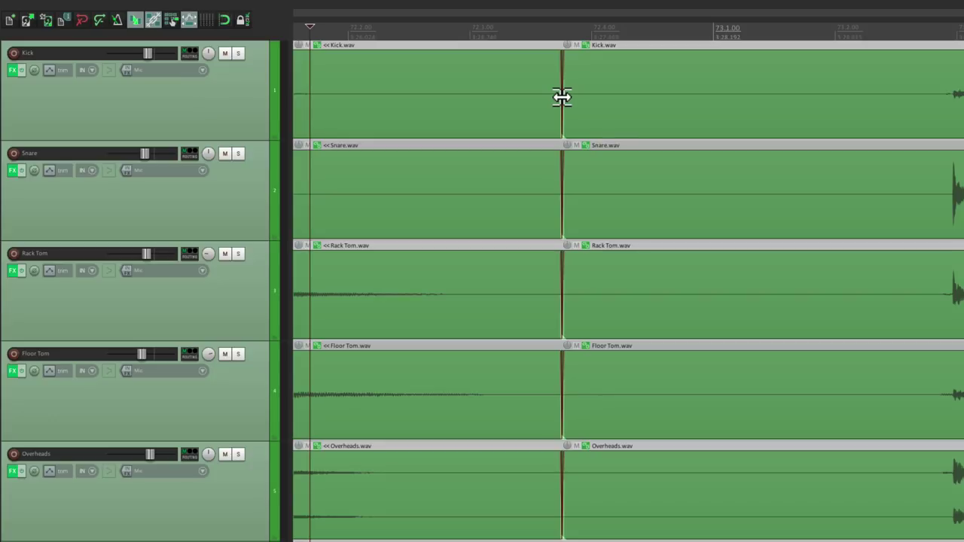
pyautogui.hscroll(3, 562, 97)
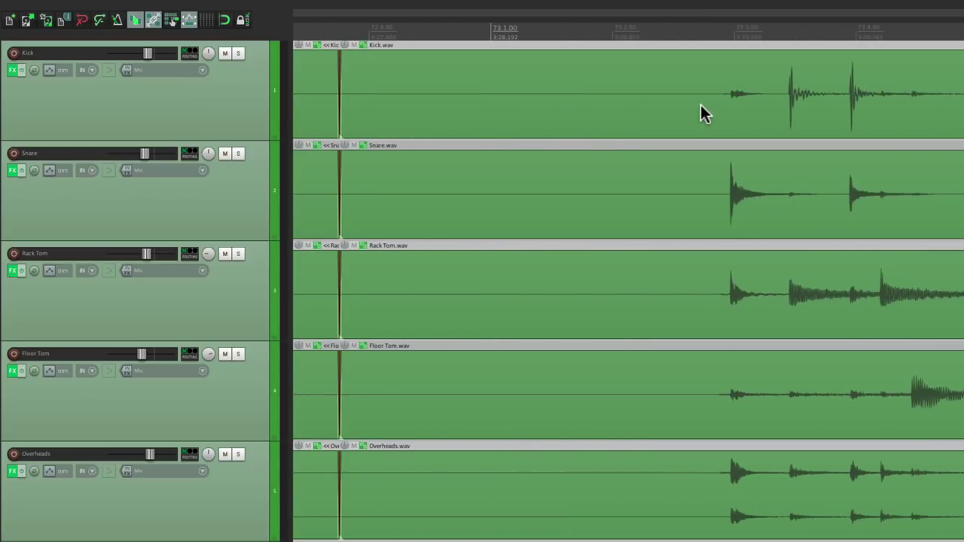
pyautogui.press('[')
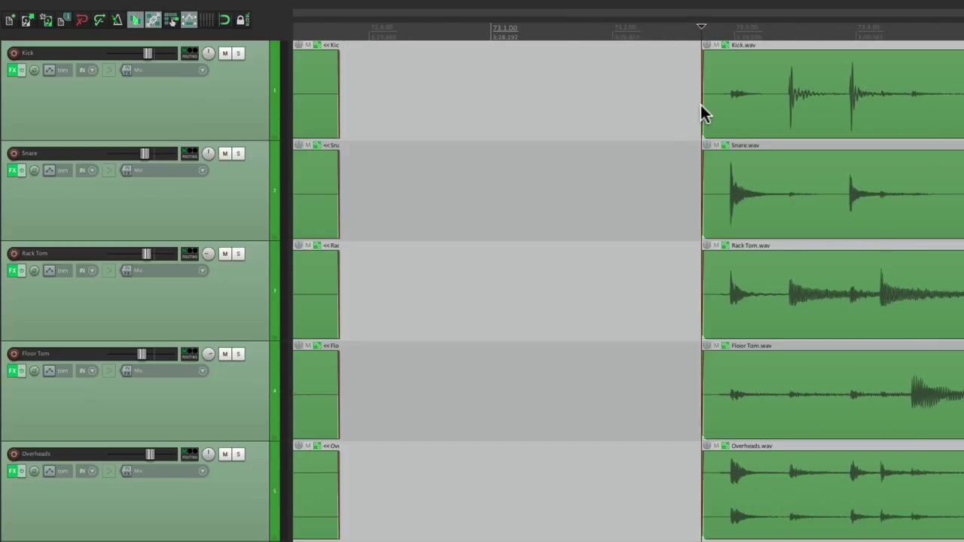
pyautogui.scroll(-4, 631, 170)
pyautogui.hscroll(20, 631, 169)
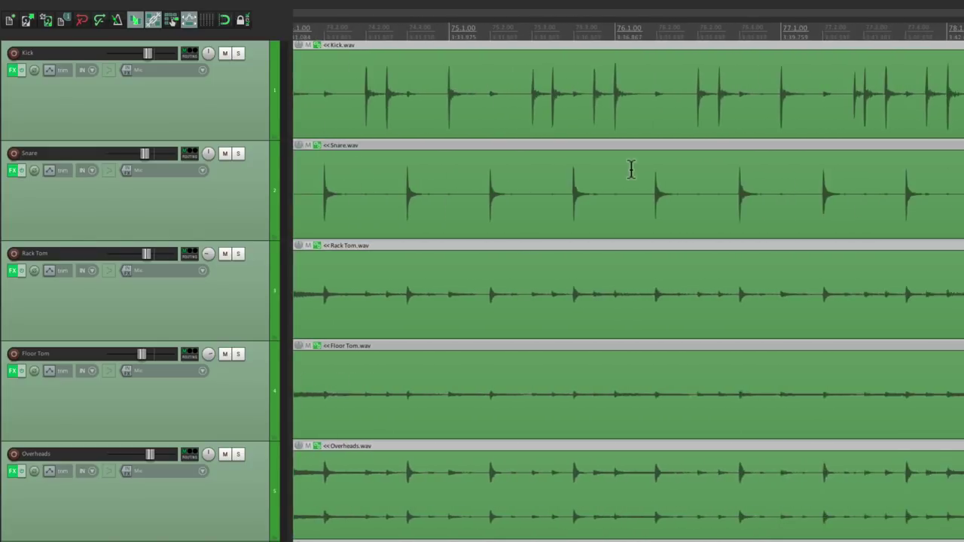
pyautogui.hscroll(10, 631, 169)
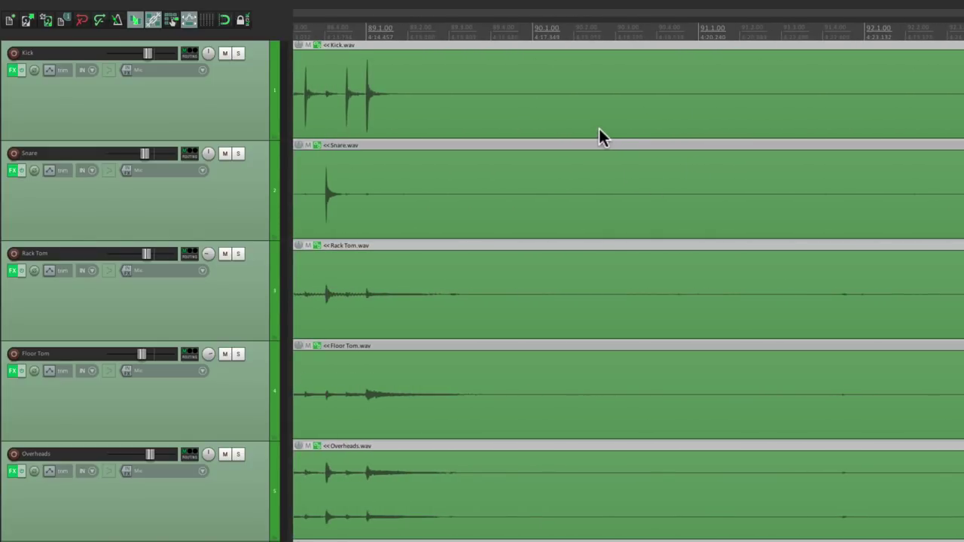
pyautogui.press(']')
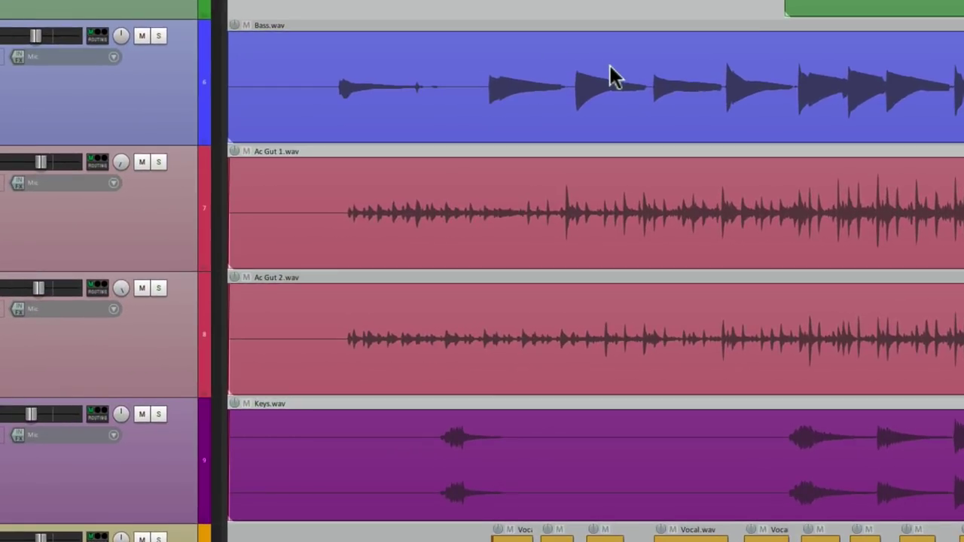
# Step: Trim leading silence from Bass, Ac Gut 1, Ac Gut 2 and Keys, and cut a Keys gap
pyautogui.click(326, 98)
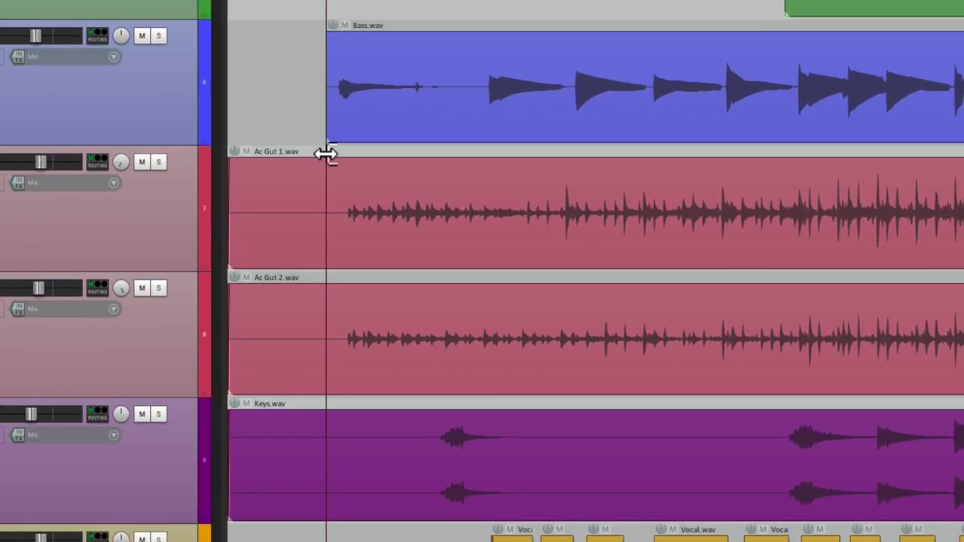
pyautogui.click(335, 221)
pyautogui.click(335, 350)
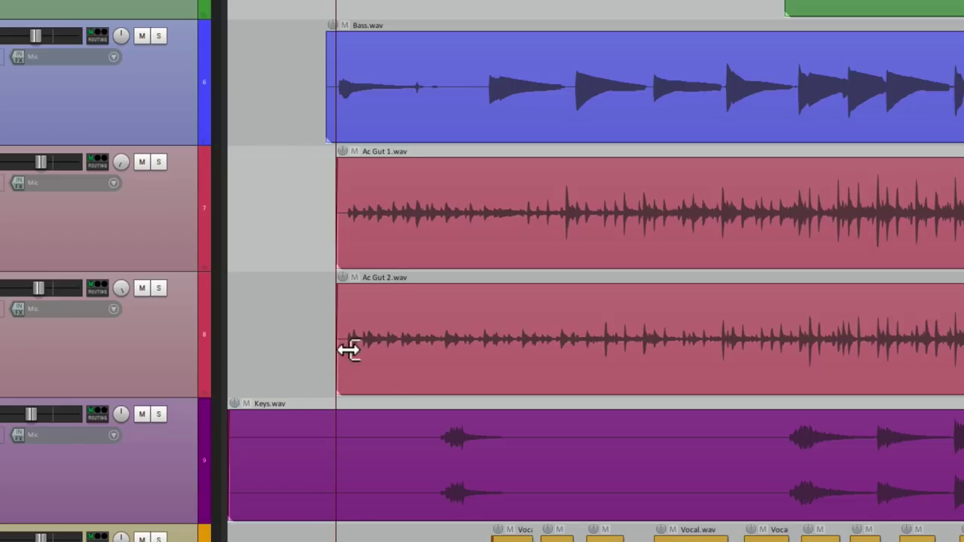
pyautogui.click(425, 483)
pyautogui.click(545, 476)
pyautogui.click(776, 461)
# Step: Cut the silent gaps out between the next three Vocal phrases
pyautogui.hscroll(10, 712, 462)
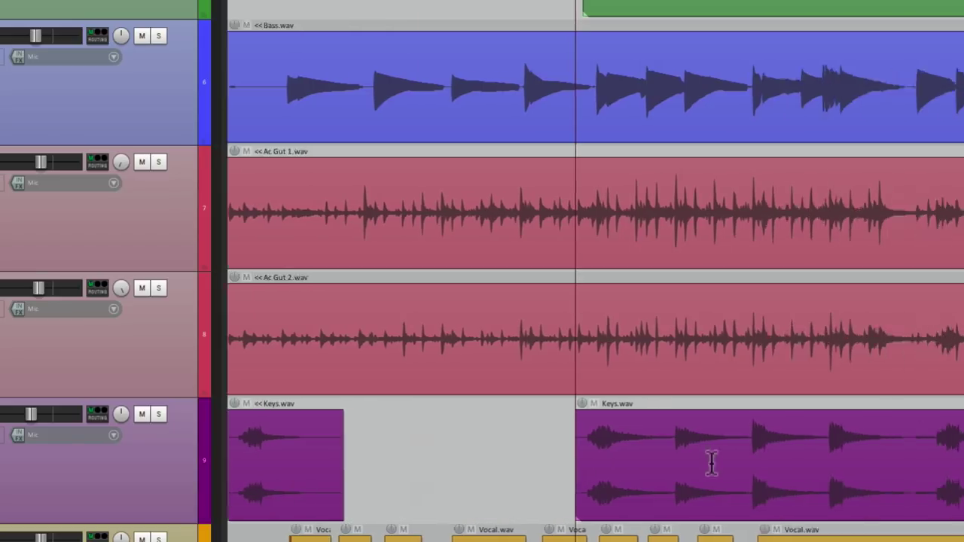
pyautogui.scroll(-2, 708, 467)
pyautogui.scroll(-3, 706, 474)
pyautogui.scroll(5, 706, 473)
pyautogui.click(481, 474)
pyautogui.click(549, 476)
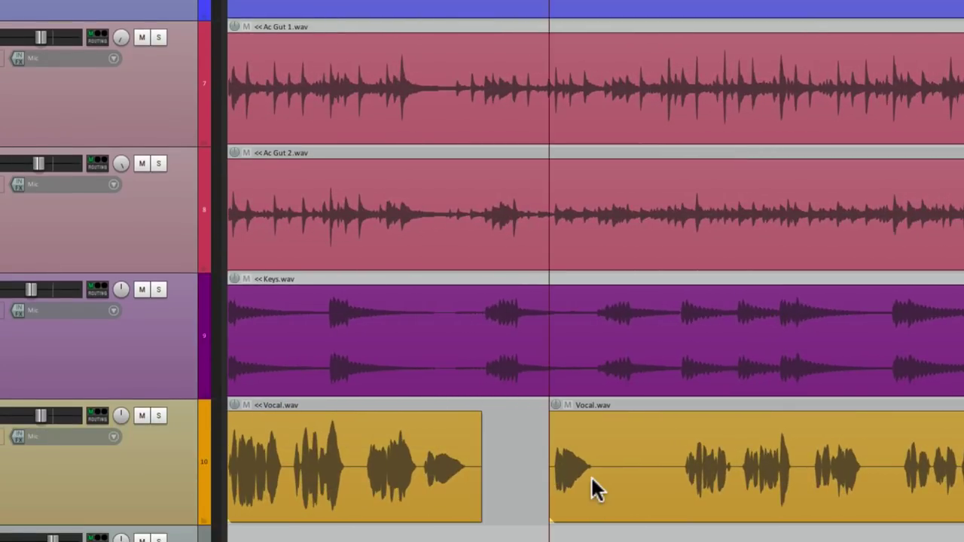
pyautogui.click(600, 476)
pyautogui.click(663, 474)
pyautogui.hscroll(-5, 663, 469)
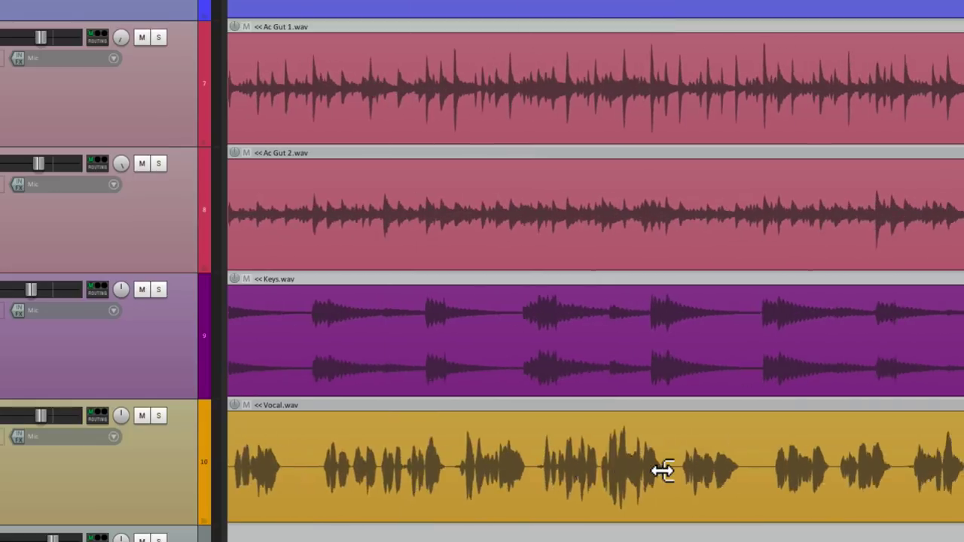
pyautogui.click(629, 466)
pyautogui.click(701, 473)
# Step: Remove the remaining Vocal silences through to its final short phrase
pyautogui.hscroll(5, 702, 473)
pyautogui.scroll(4, 702, 477)
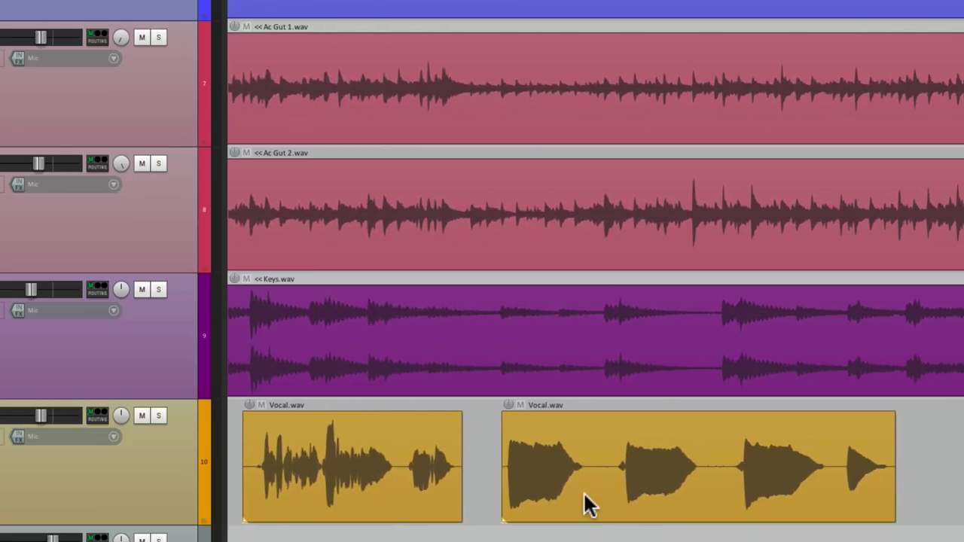
pyautogui.click(597, 478)
pyautogui.click(642, 473)
pyautogui.hscroll(5, 641, 471)
pyautogui.click(631, 474)
pyautogui.click(695, 480)
pyautogui.hscroll(6, 696, 480)
pyautogui.click(616, 477)
pyautogui.click(632, 478)
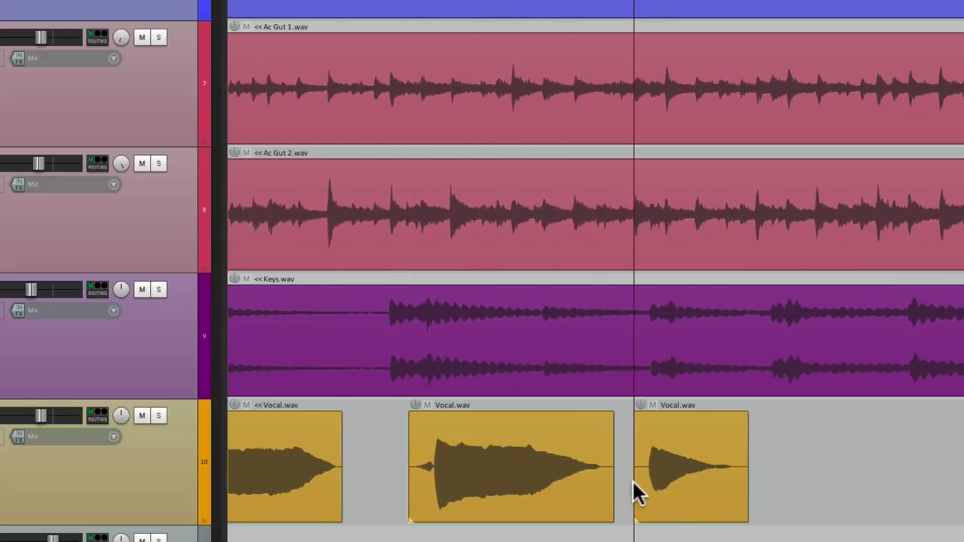